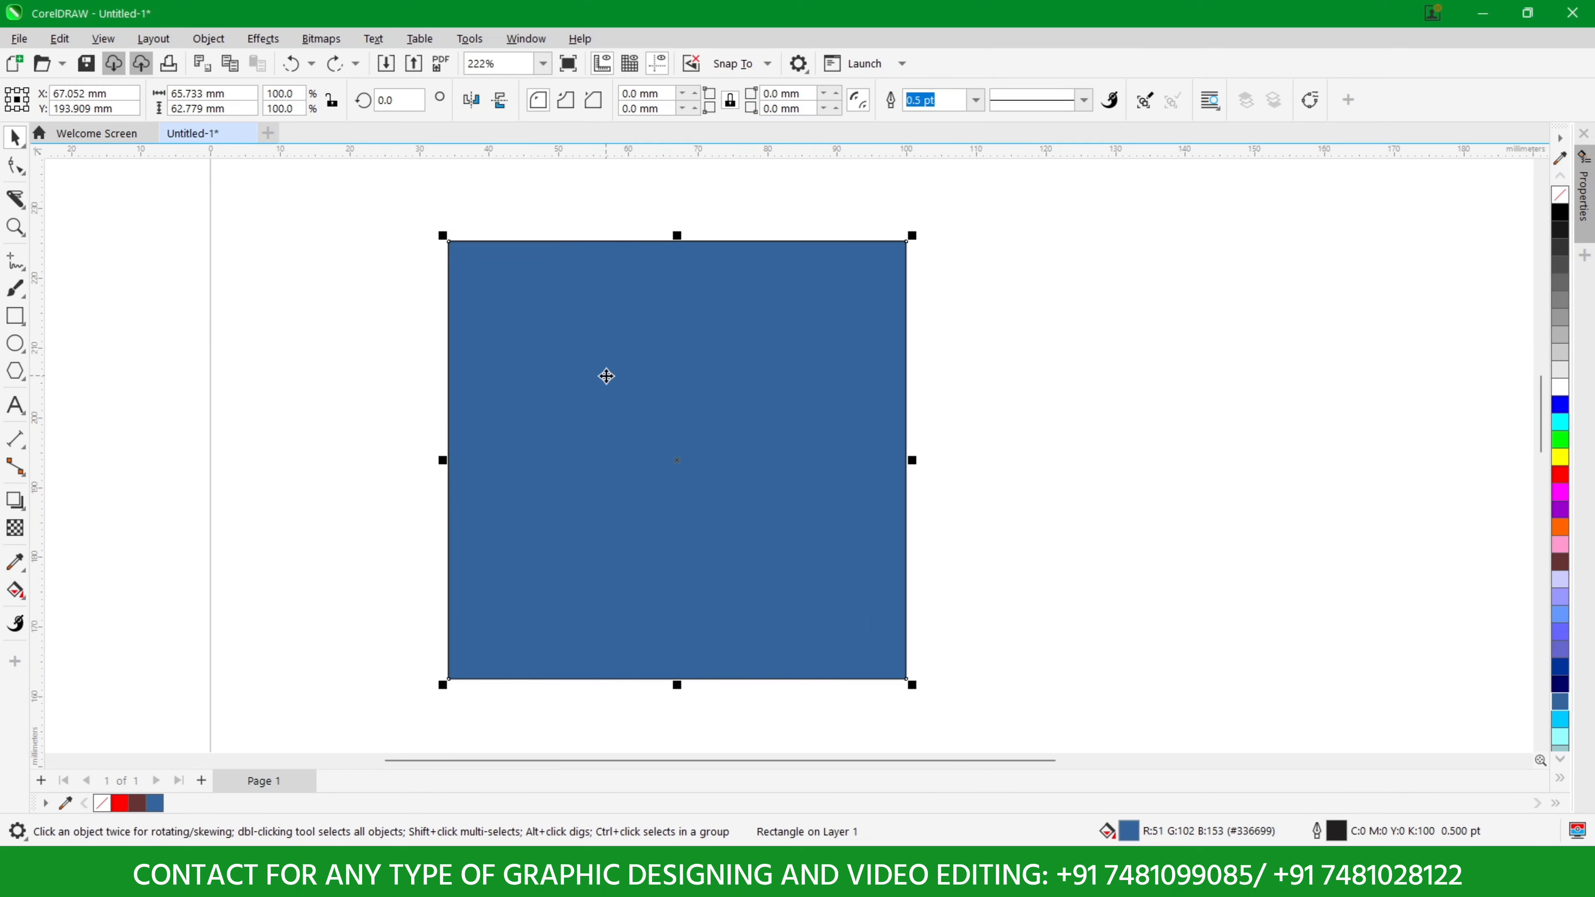
Step: Cut the blue rectangle across its upper half with a wavy freehand Knife line and move the upper piece upward
left_click(14, 200)
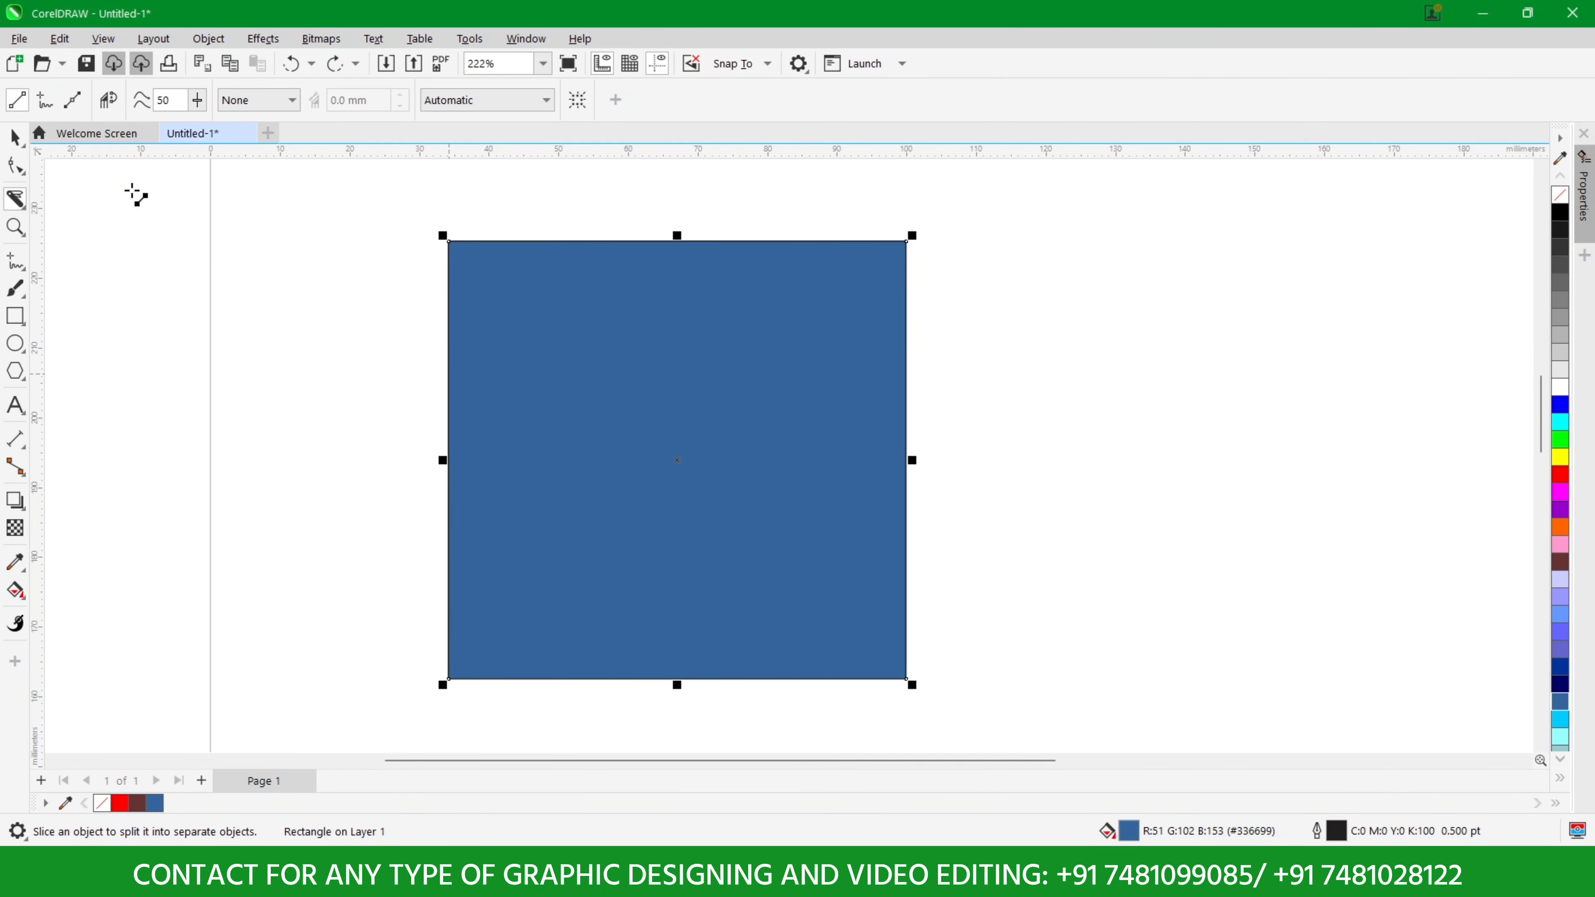
left_click(43, 103)
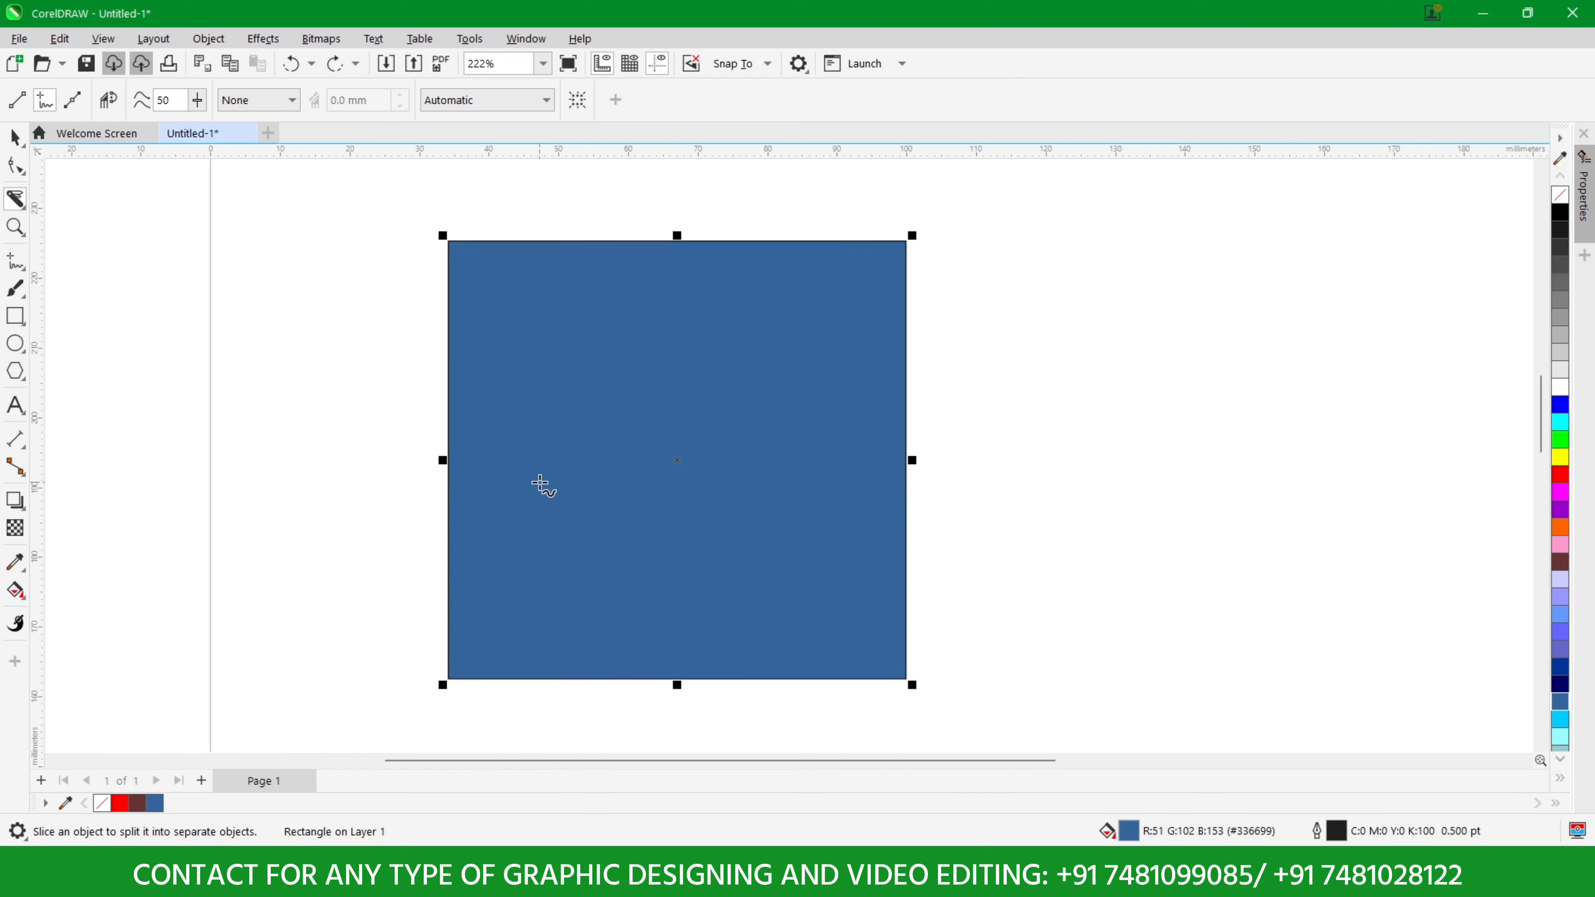
mouse_move(373, 415)
left_mouse_down()
mouse_move(427, 380)
mouse_move(491, 413)
mouse_move(569, 387)
mouse_move(605, 424)
mouse_move(697, 396)
mouse_move(744, 430)
mouse_move(1090, 367)
left_mouse_up()
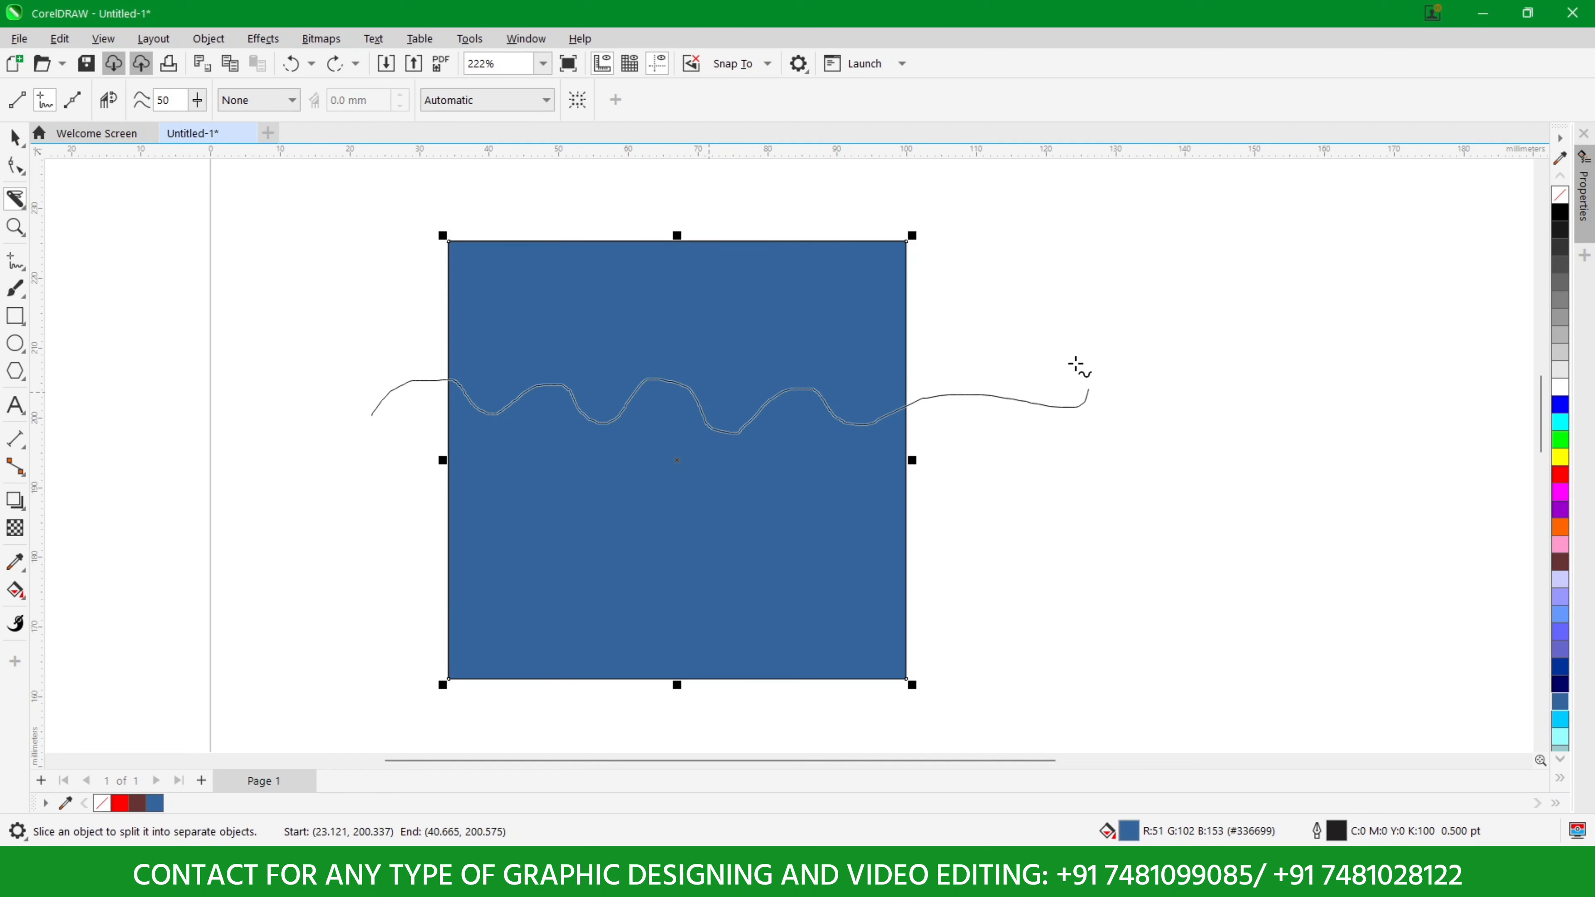
left_click(15, 136)
left_click_drag(637, 295, 629, 258)
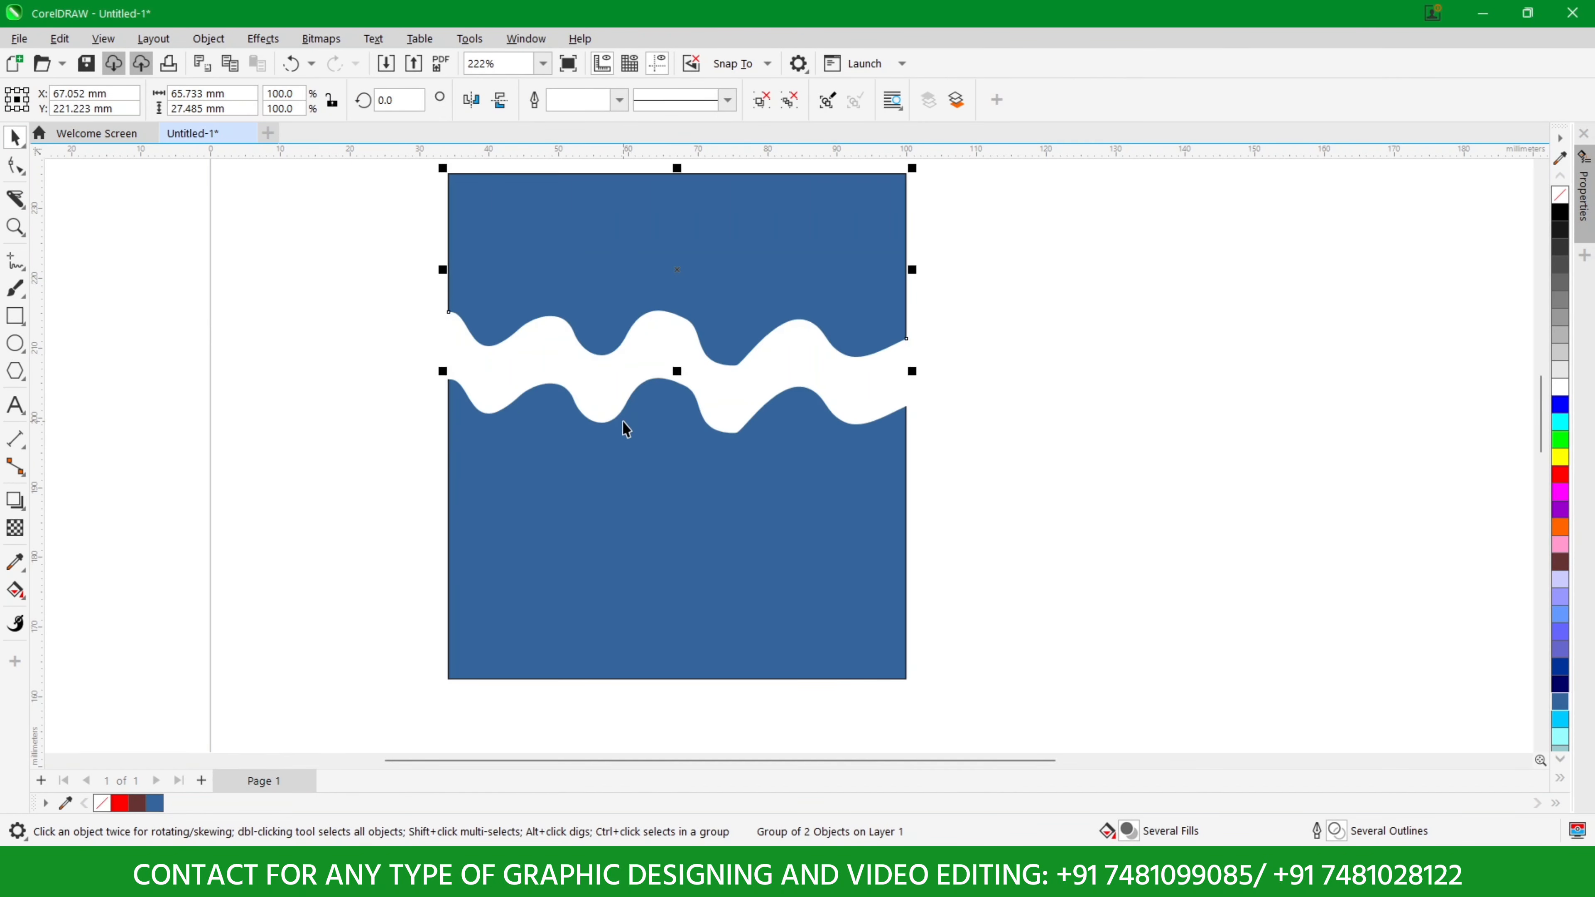
Step: Return the upper piece to its original position against the lower piece and restore the uncut rectangle
scroll(867, 286, "up", 2)
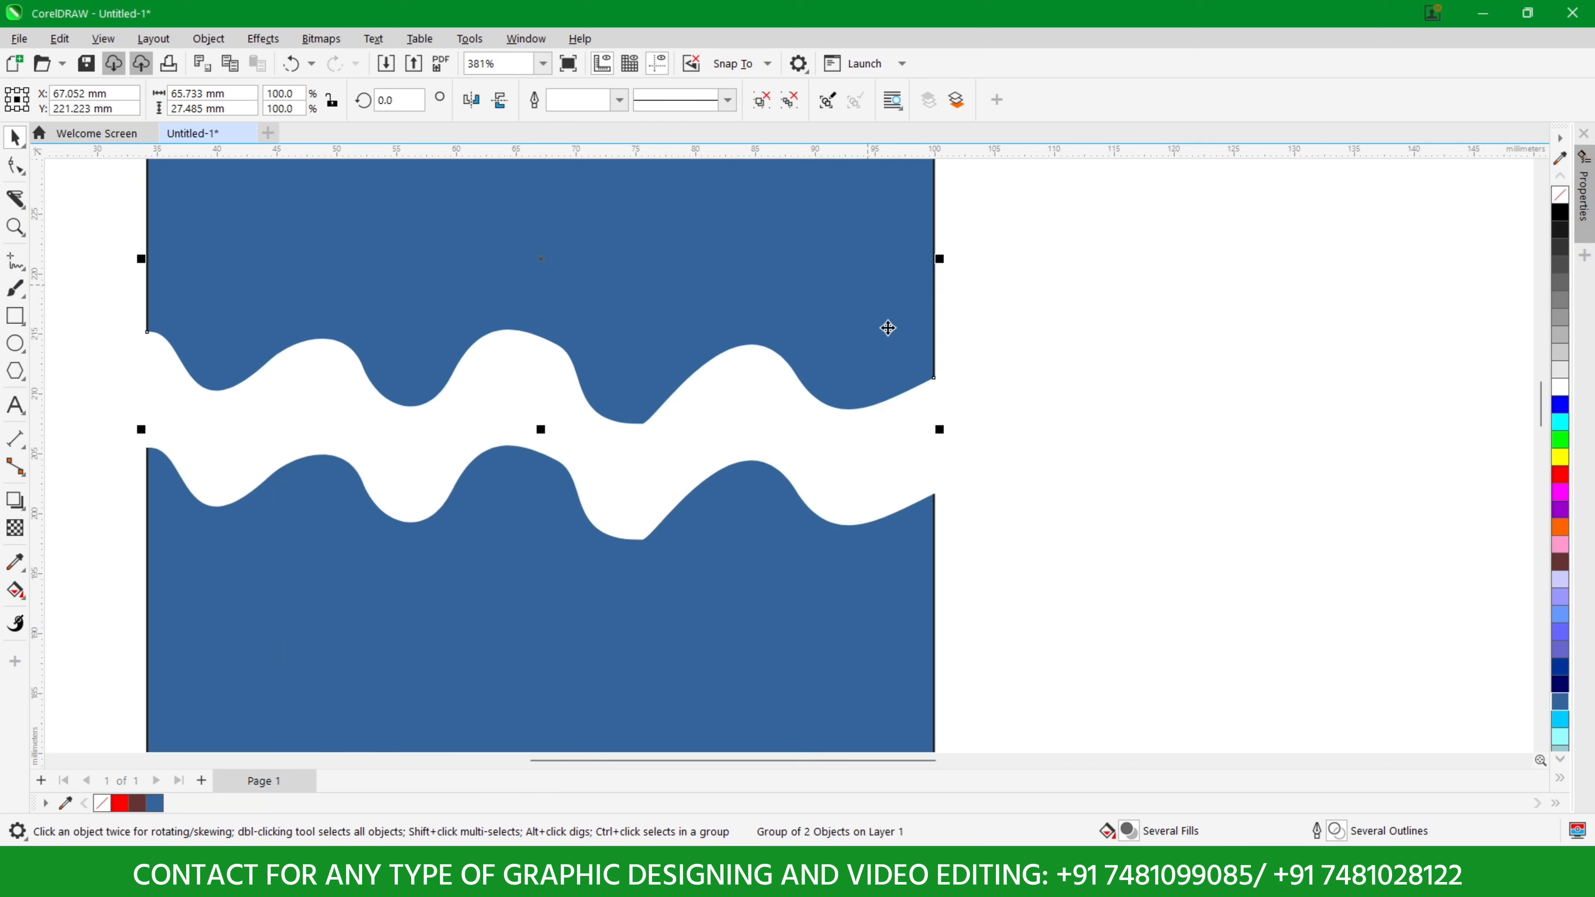
scroll(941, 376, "up", 2)
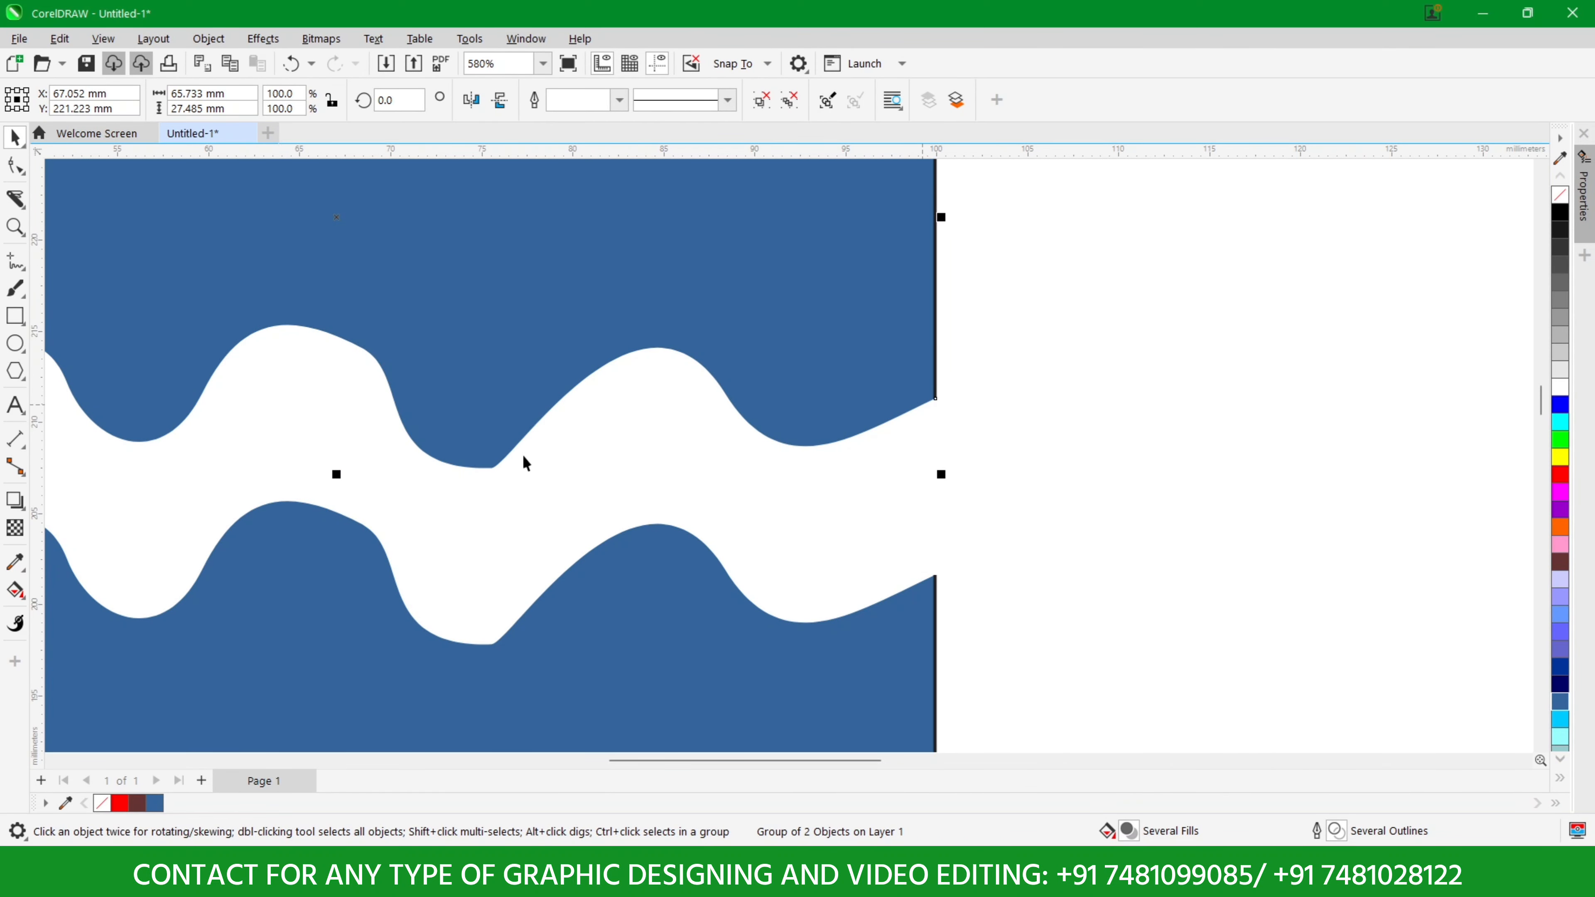
scroll(776, 410, "down", 2)
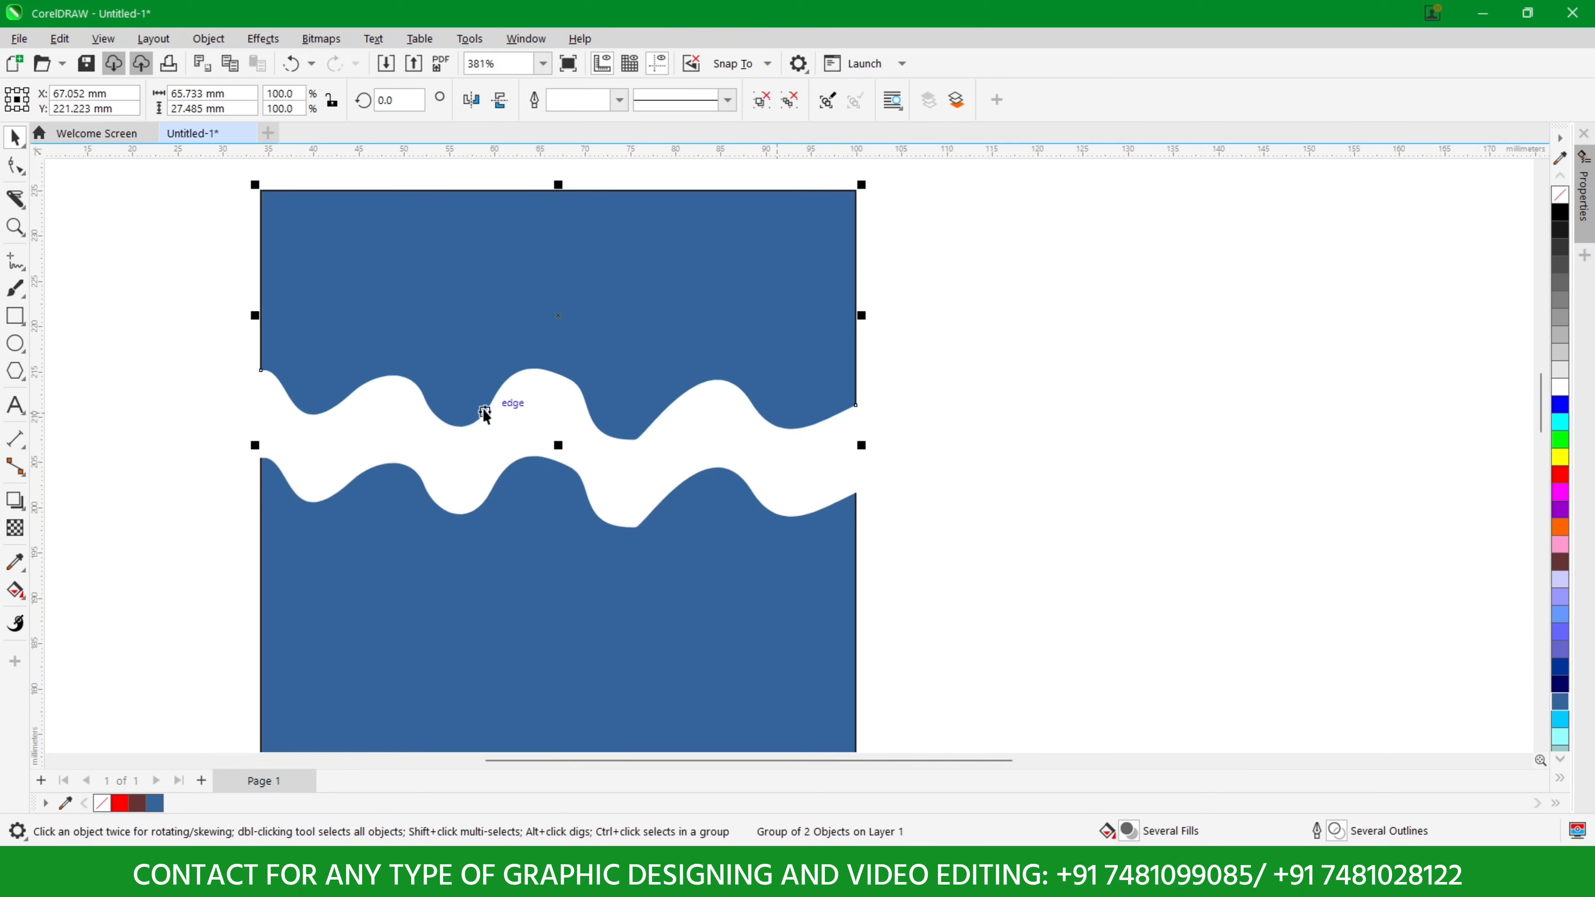
scroll(337, 385, "up", 1)
scroll(382, 381, "down", 4)
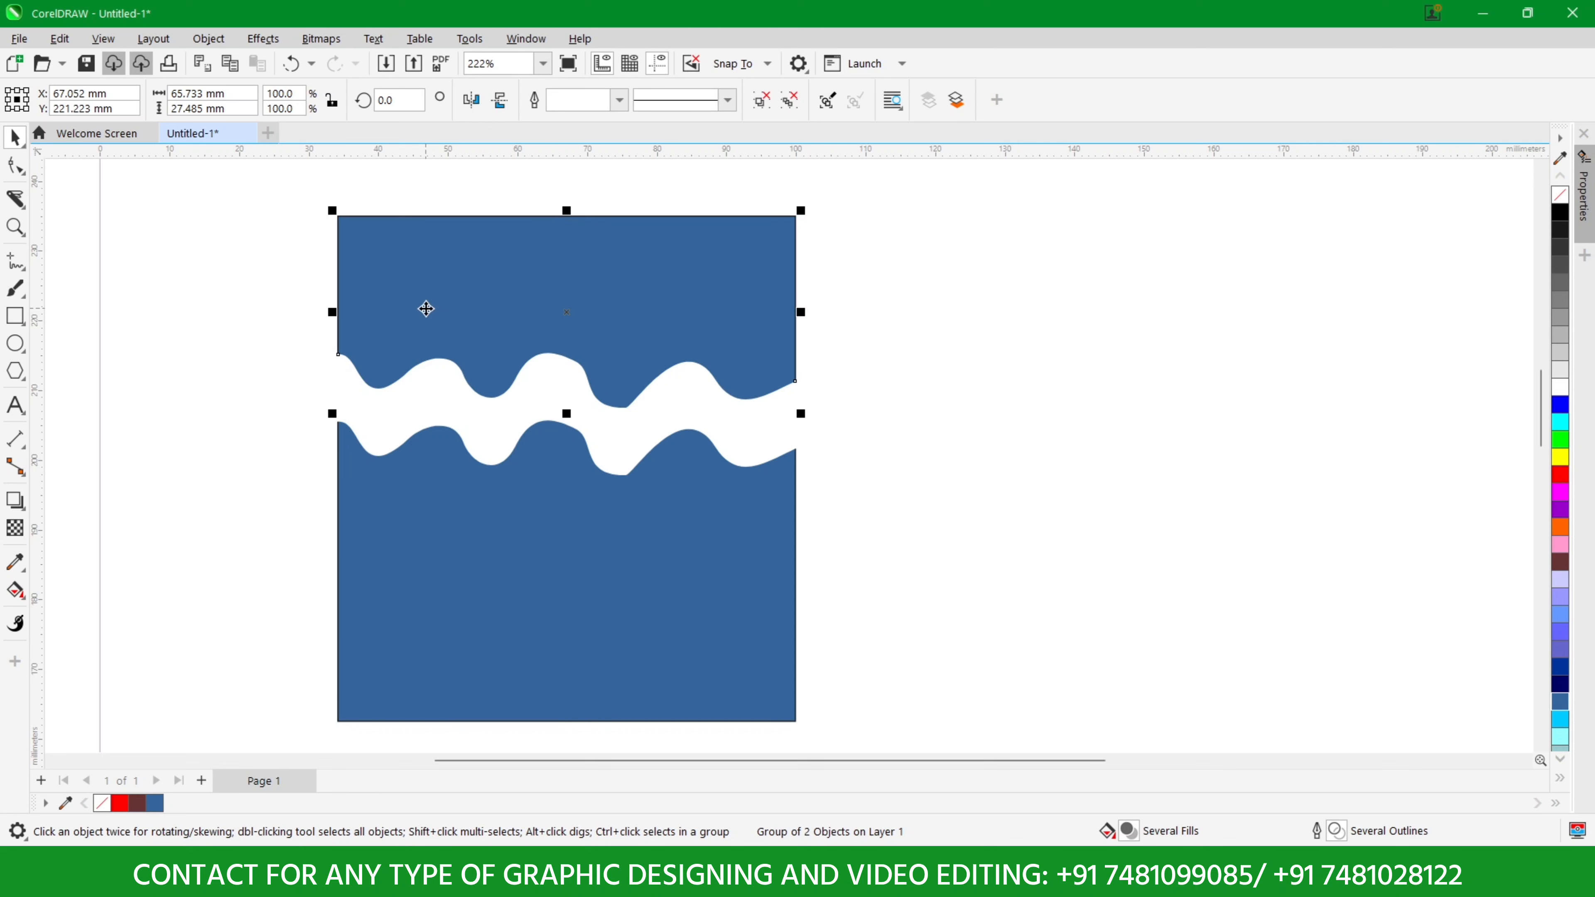
key("Down")
key("Down")
key("Down")
key("Down")
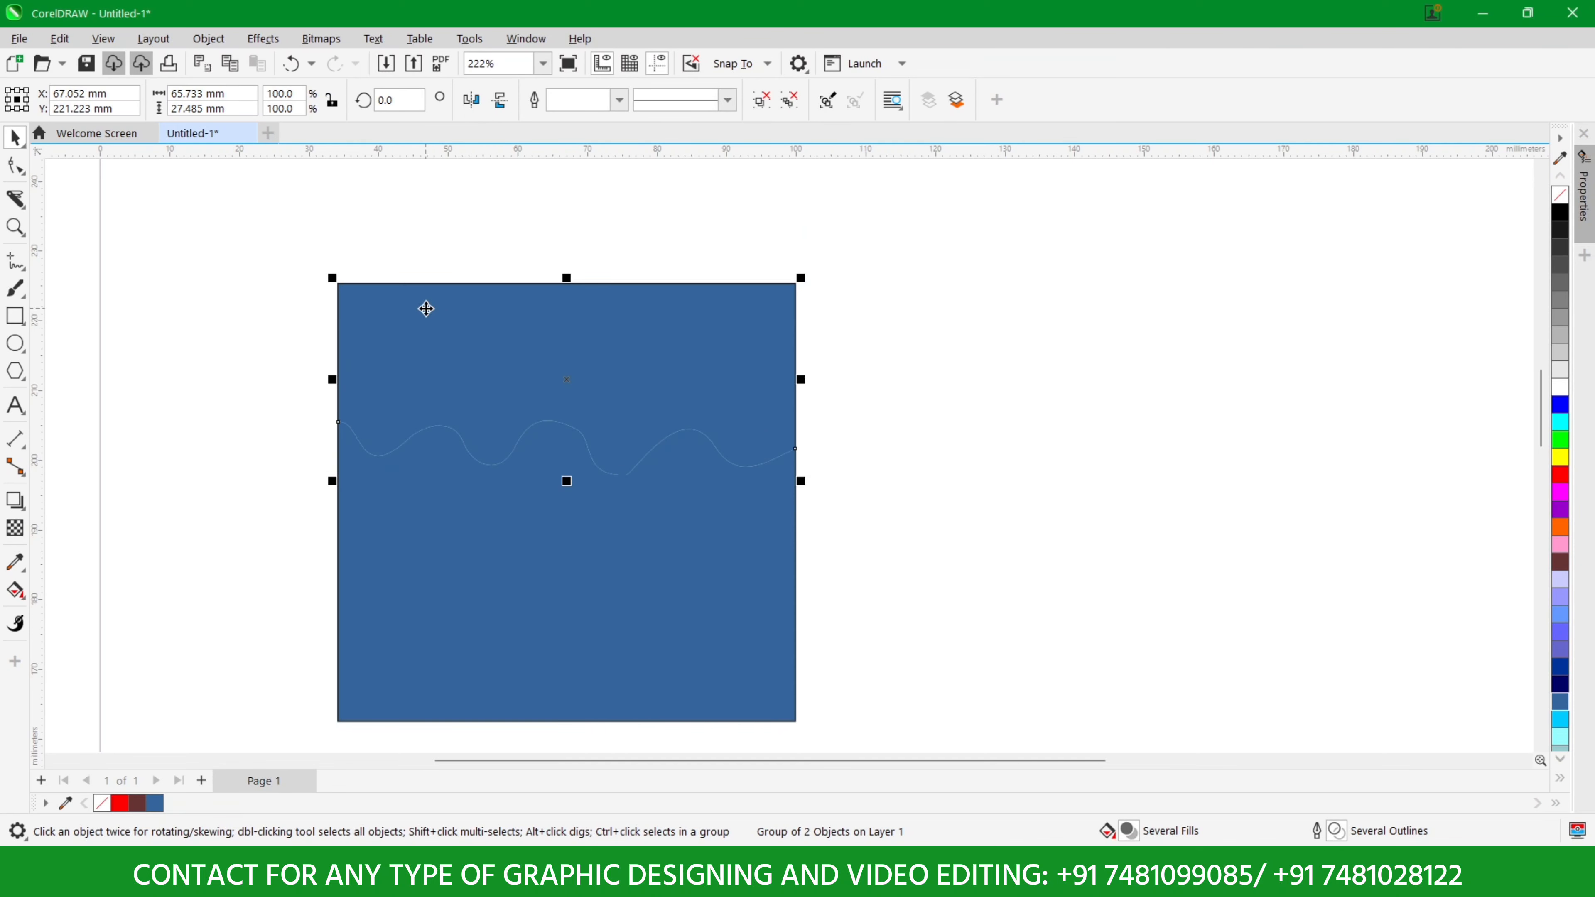
left_click(426, 308, "alt")
Step: Cut the rectangle with the Knife in Bézier mode, along two arcs that meet in a downward point near the middle
scroll(428, 474, "down", 1)
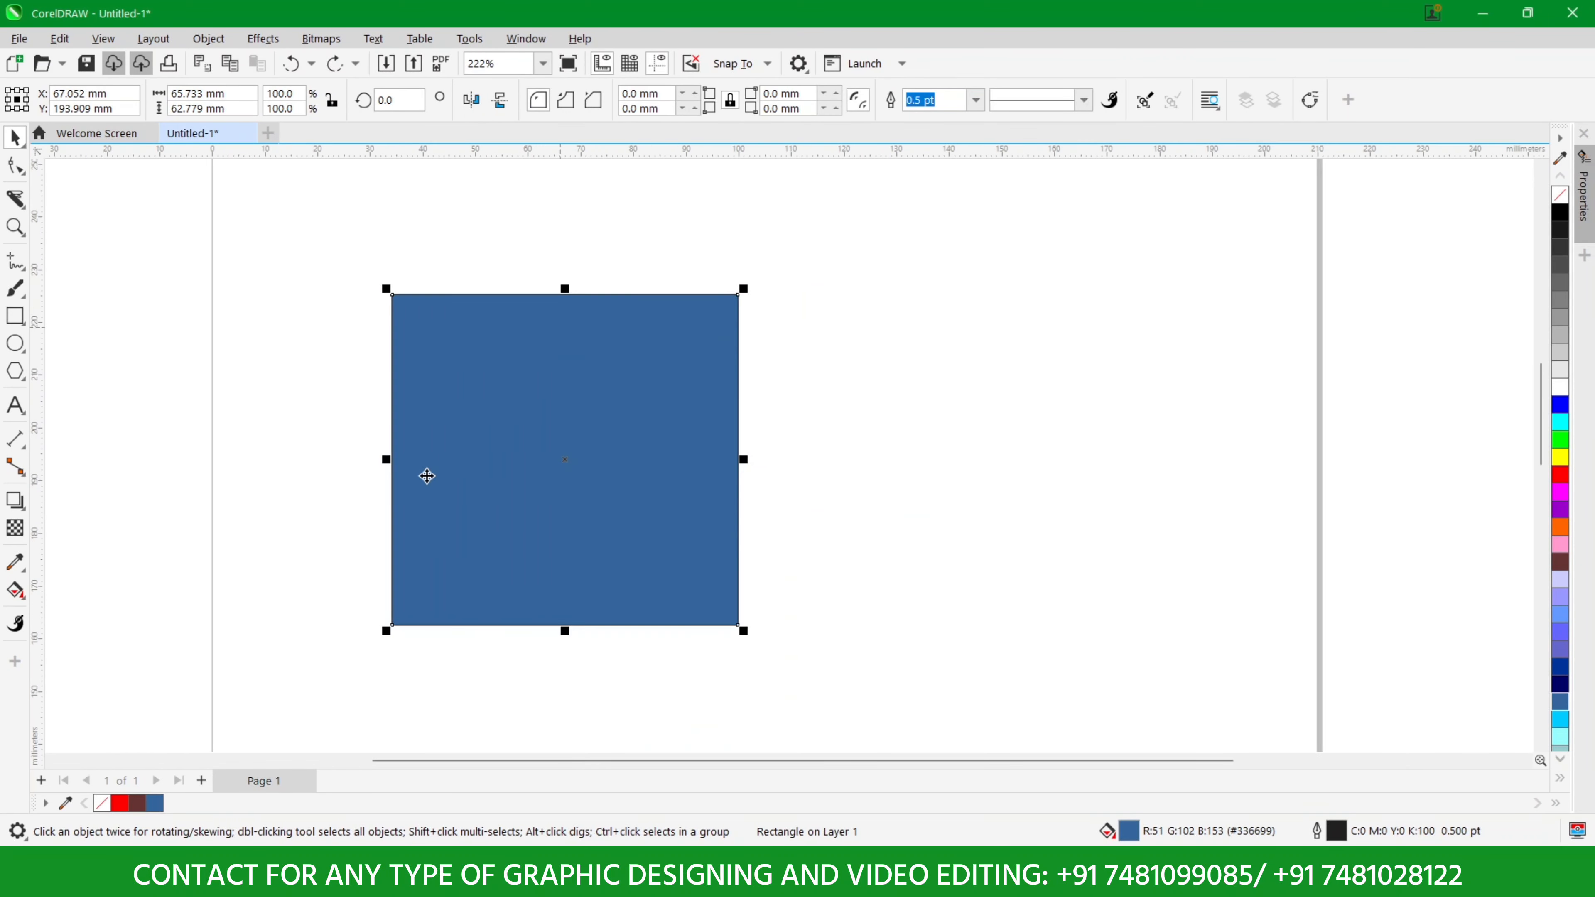
scroll(436, 492, "up", 2)
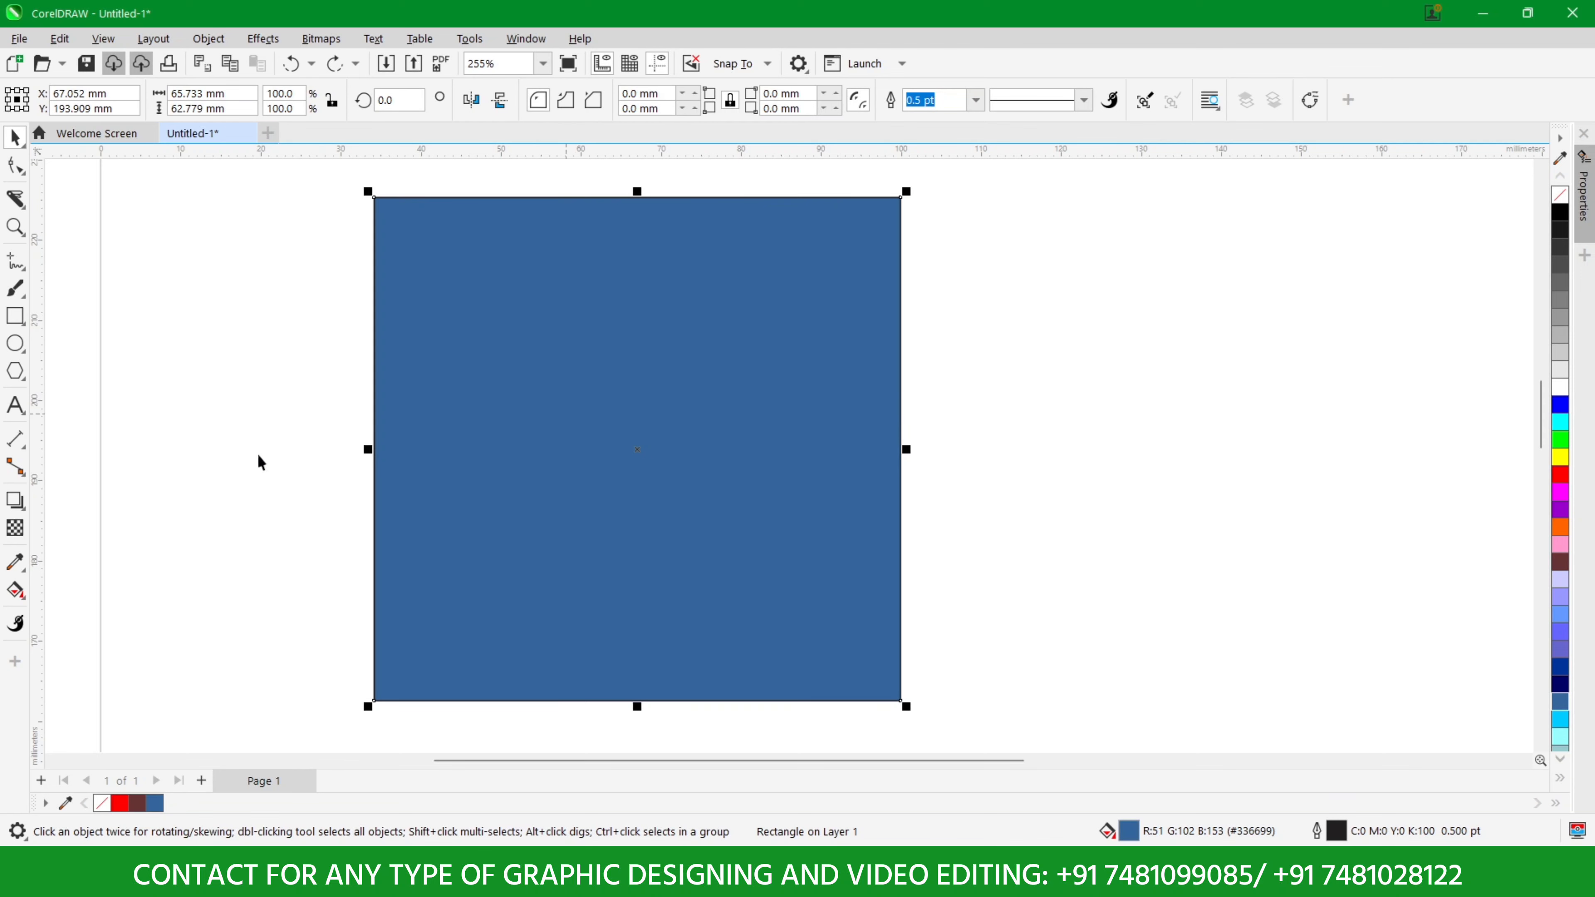
left_click(22, 199)
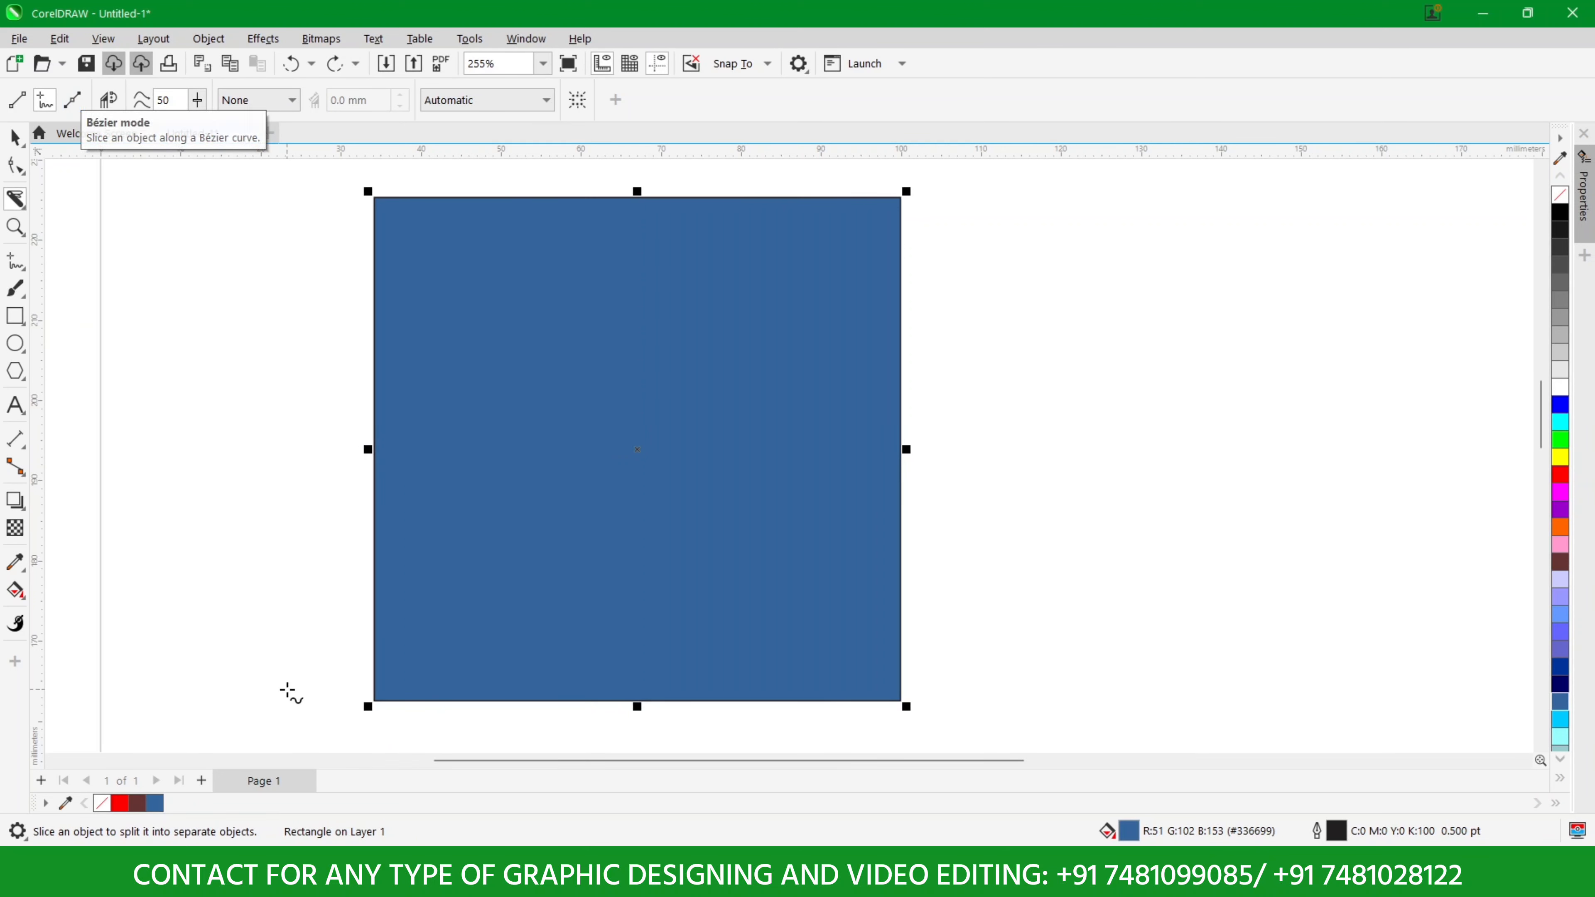
left_click(72, 99)
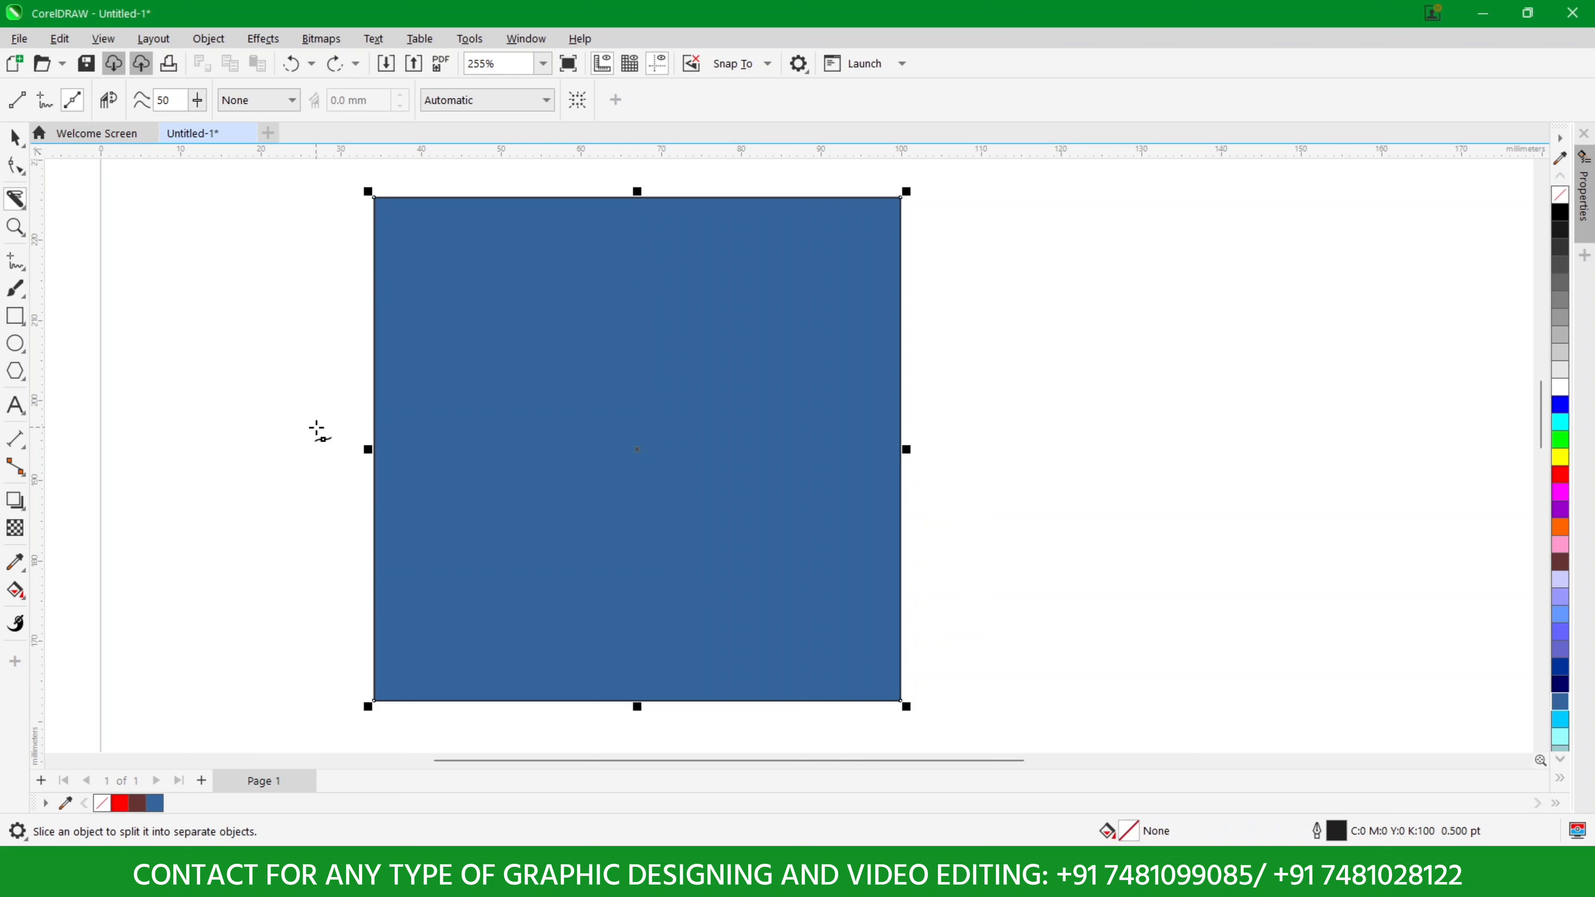
left_click_drag(294, 437, 511, 384)
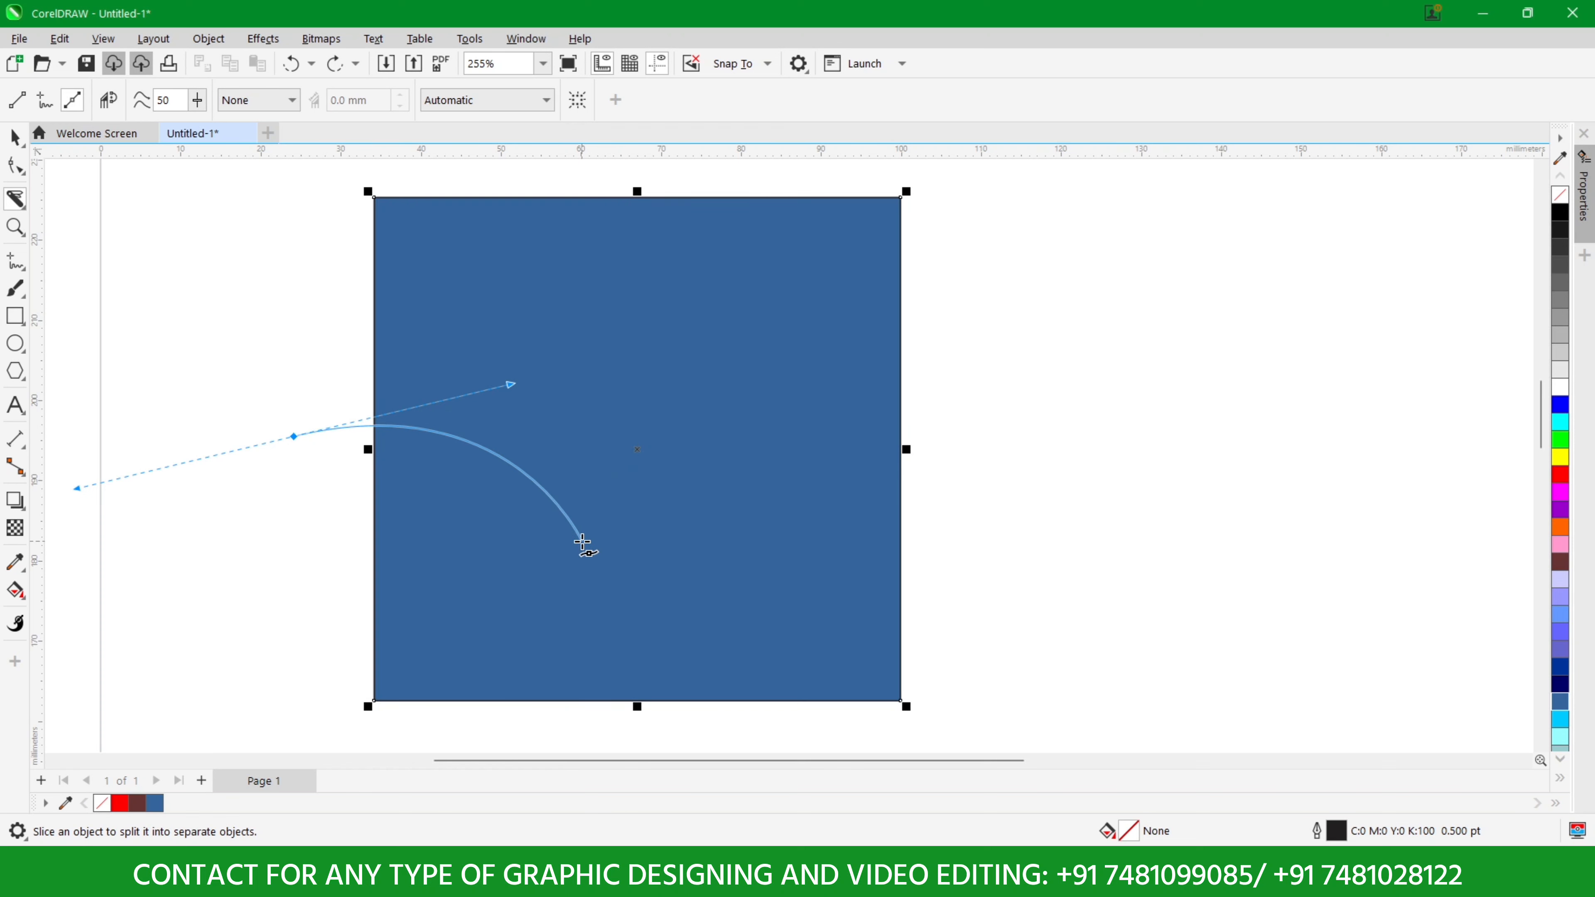
left_click(612, 548)
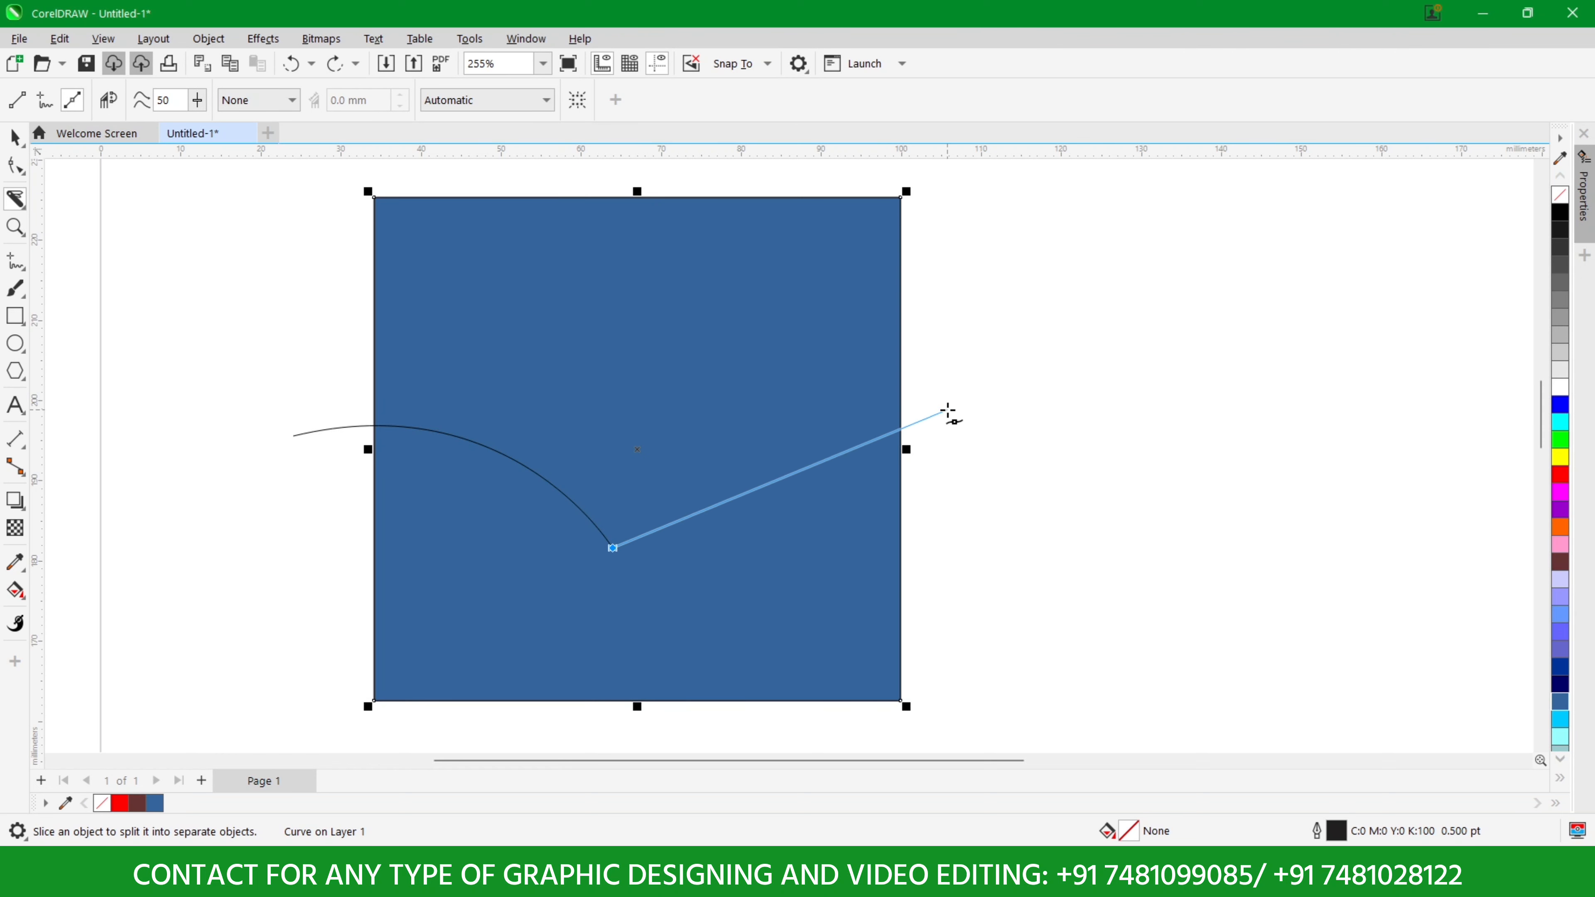
mouse_move(947, 410)
left_mouse_down()
mouse_move(1073, 437)
mouse_move(1150, 478)
mouse_move(1198, 460)
left_mouse_up()
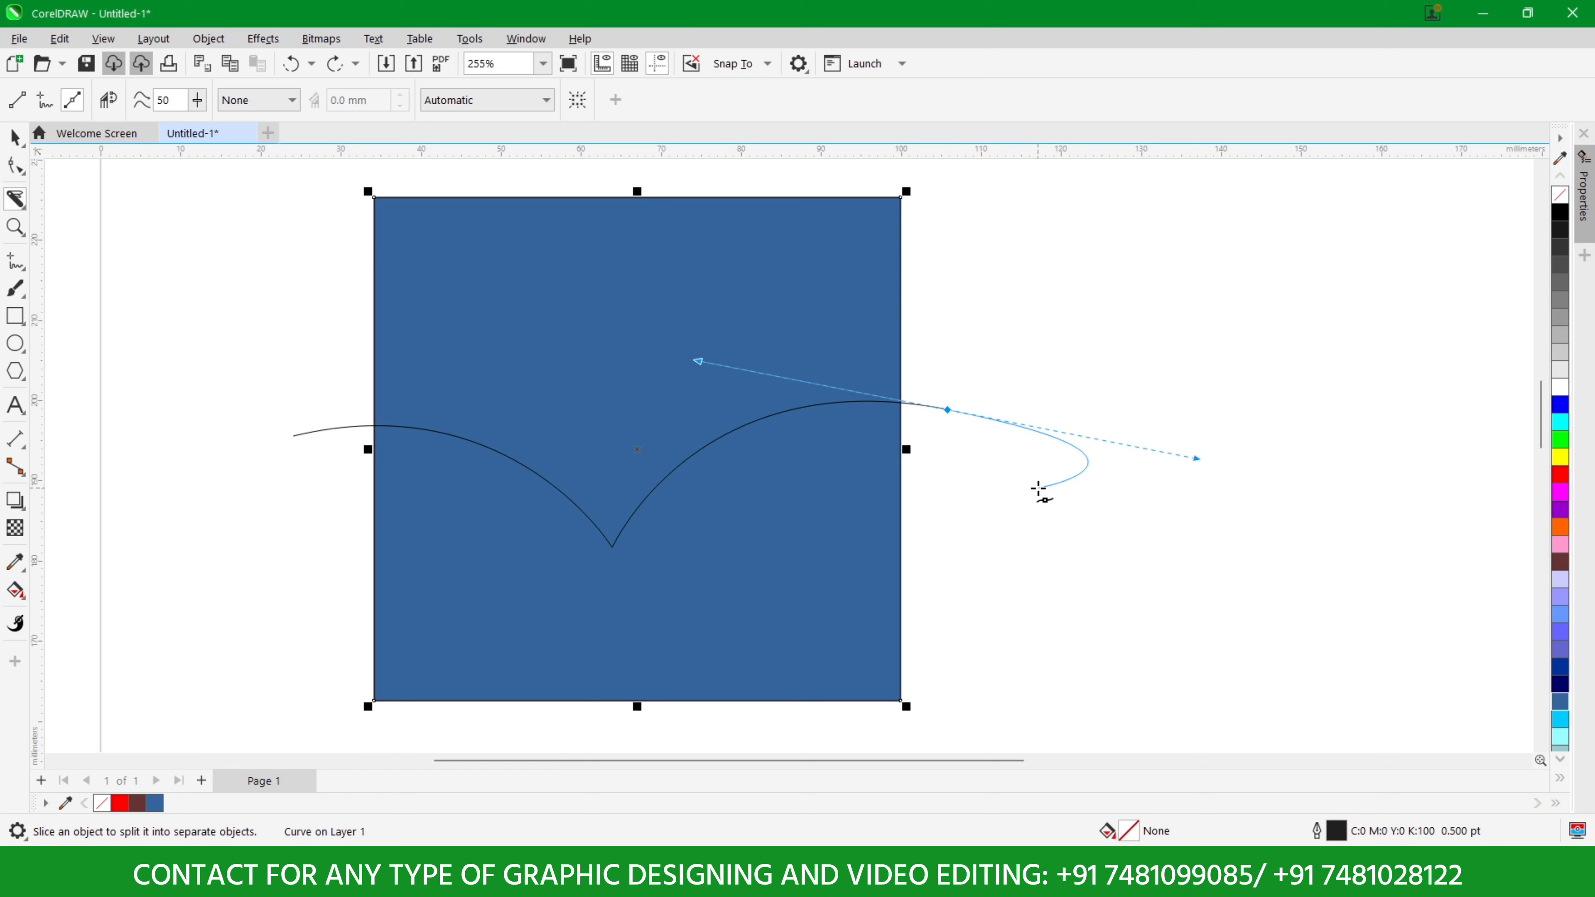
left_click(1026, 486)
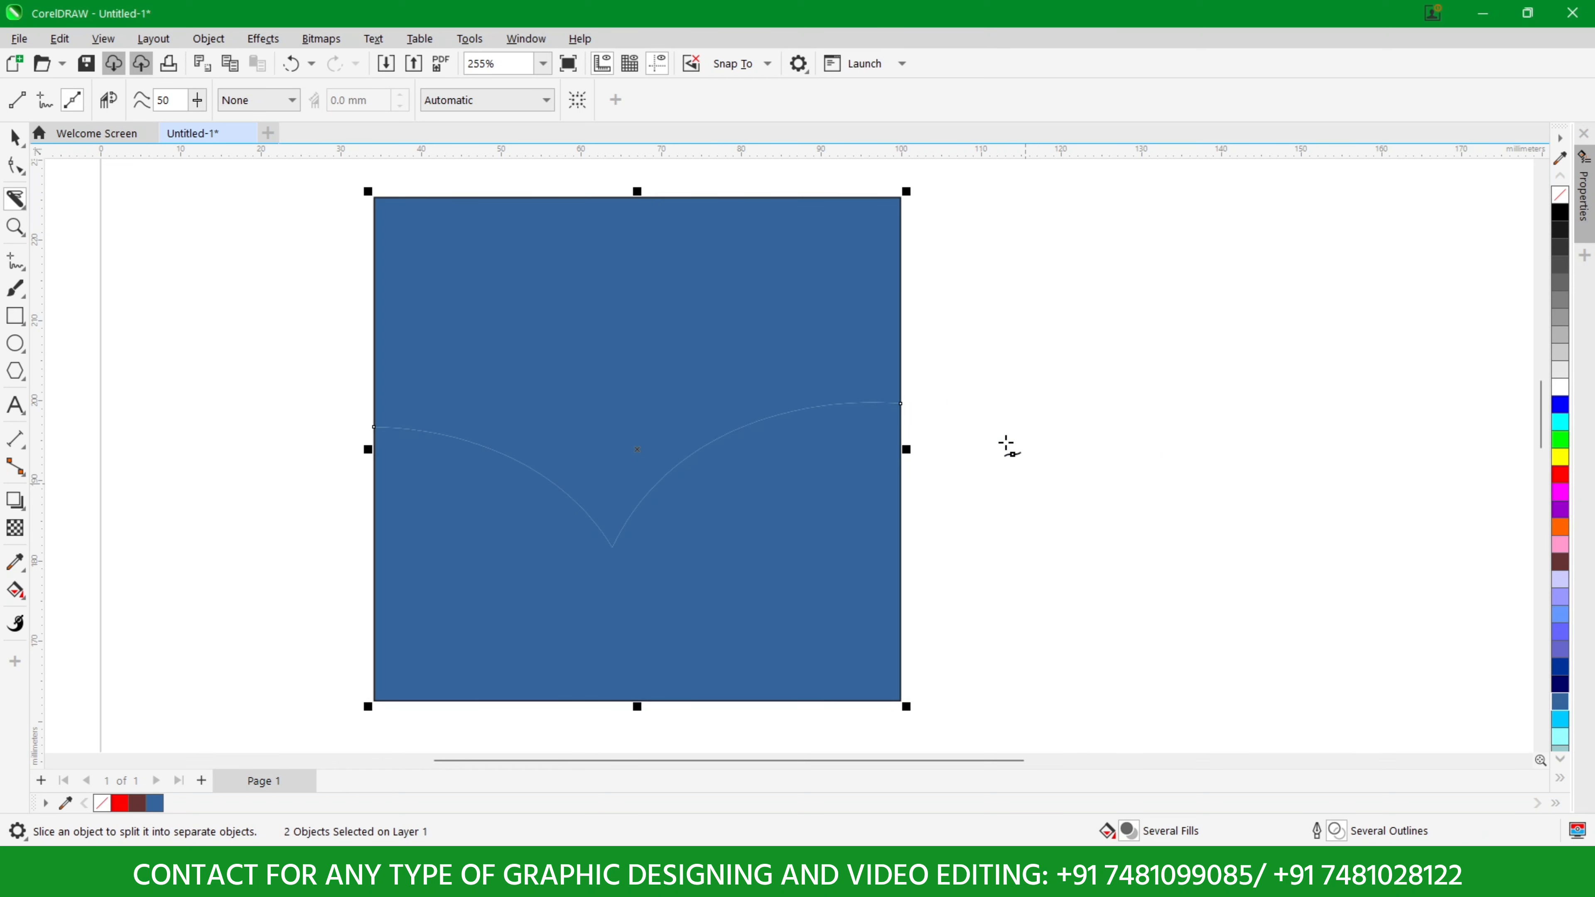
Step: Move the piece above the Bézier cut straight up to separate it from the lower piece
left_click(13, 138)
left_click(21, 275)
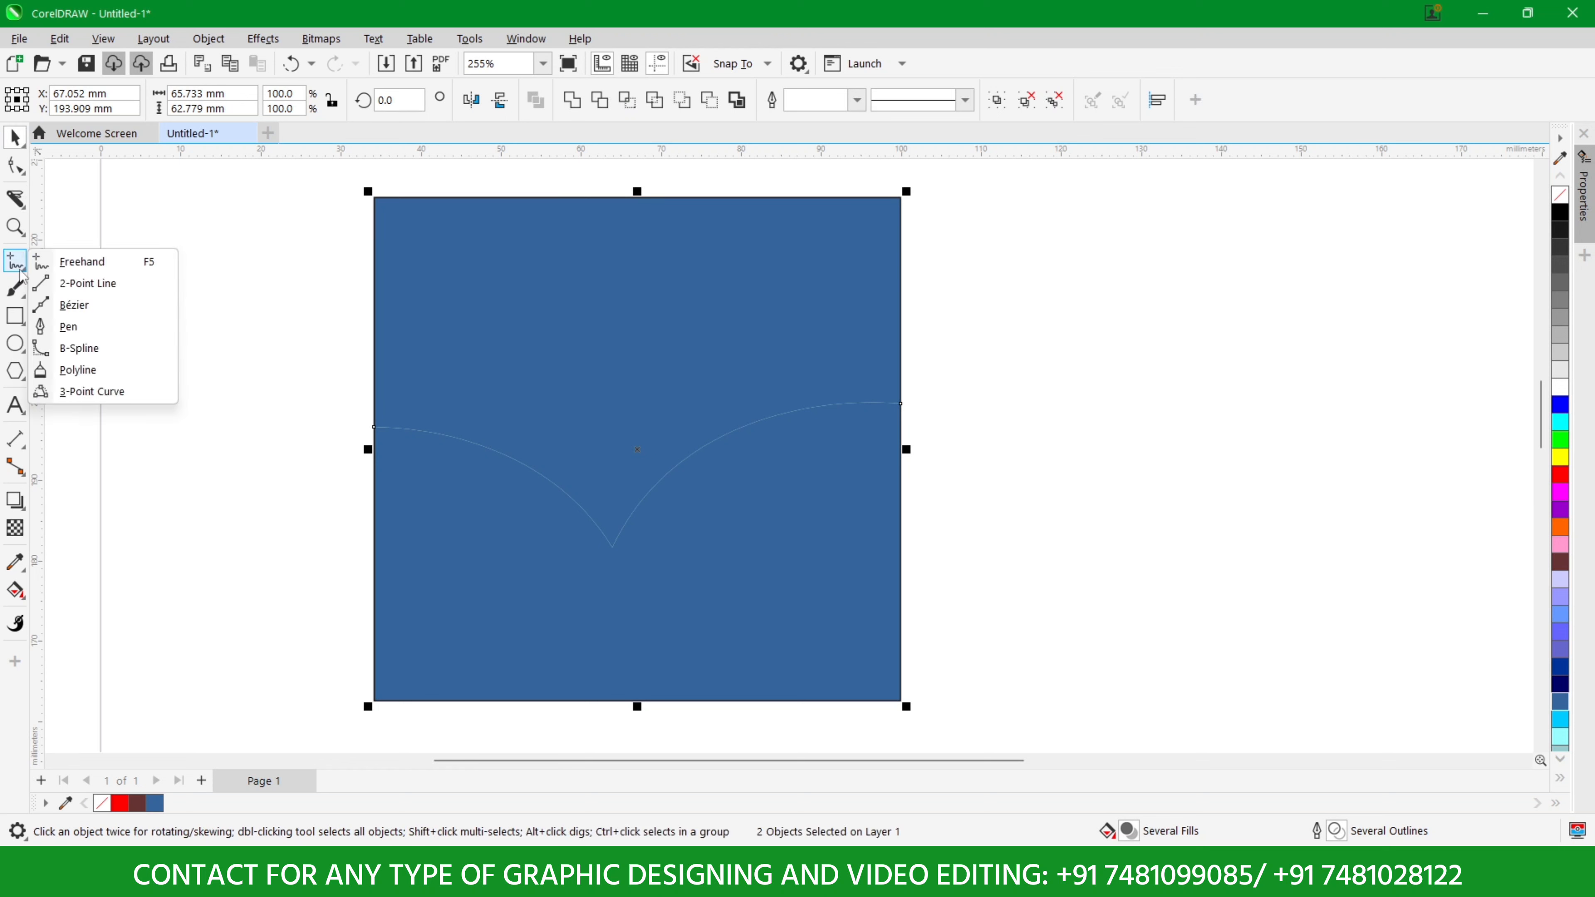
left_click(22, 269)
left_click(22, 269)
left_click(153, 222)
left_click(594, 325)
left_click_drag(595, 324, 598, 252)
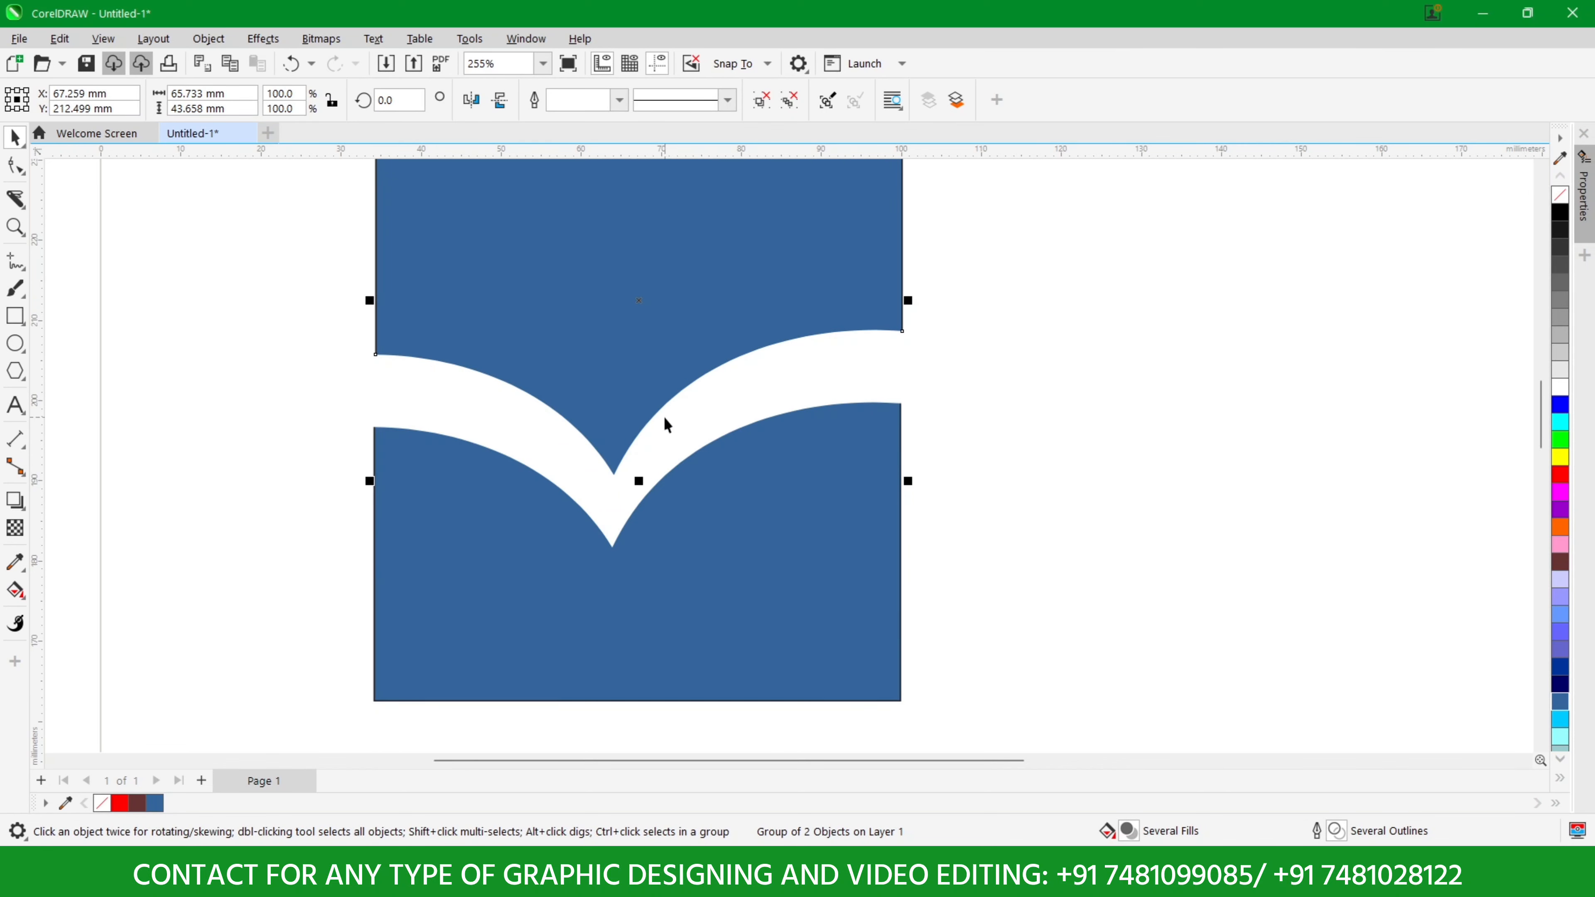
Step: Undo the separation and the Bézier cut, and reselect the whole rectangle
key("ctrl+z")
key("Escape")
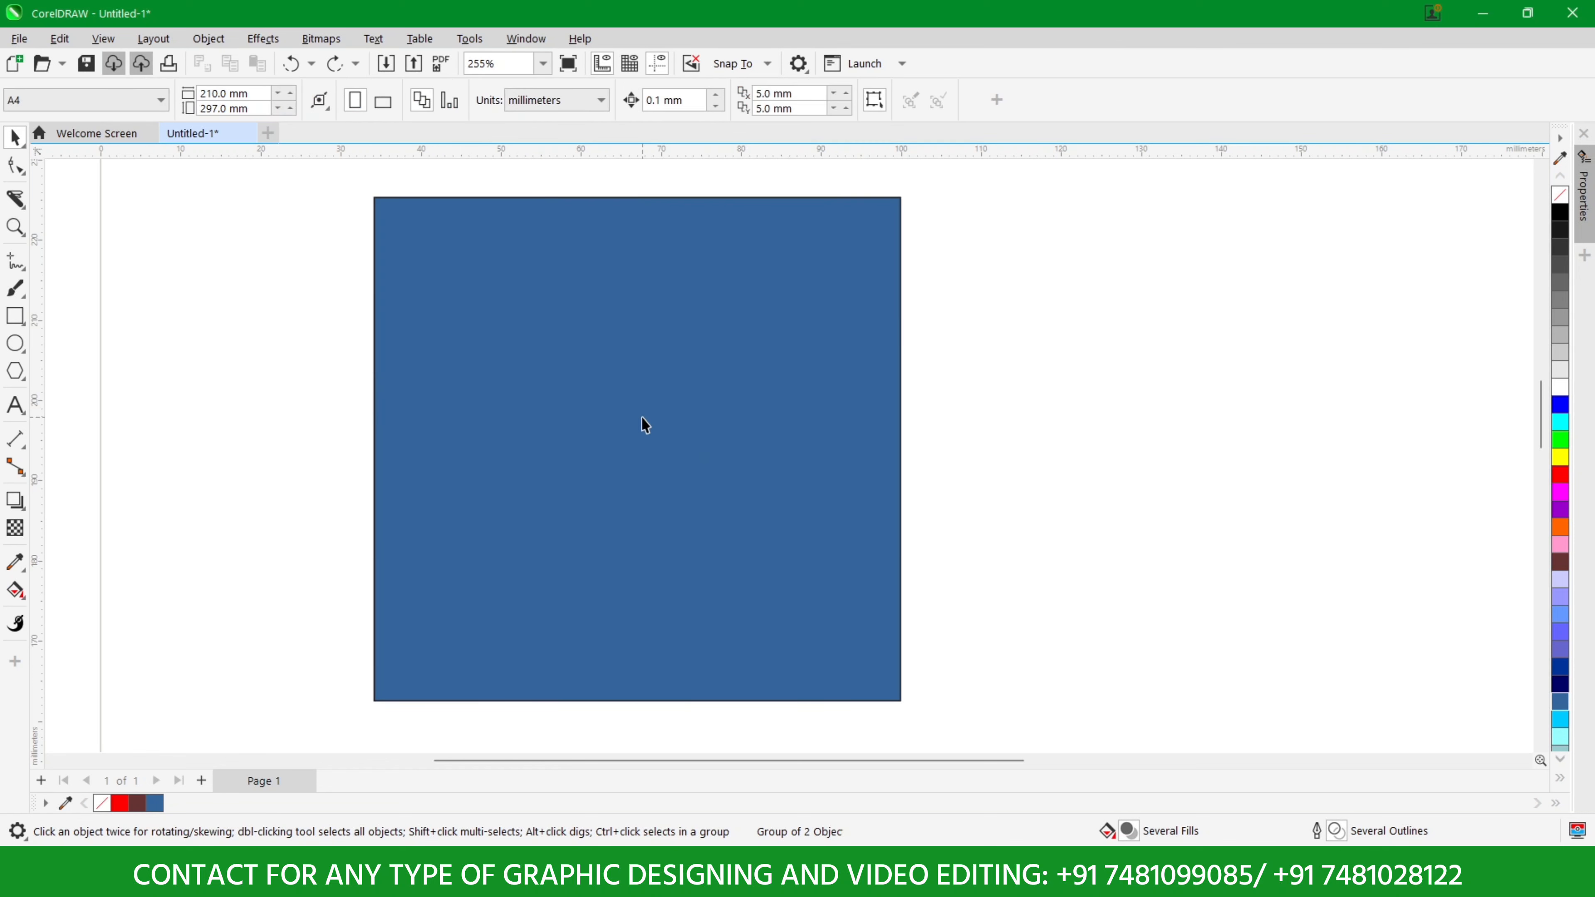
left_click(590, 373)
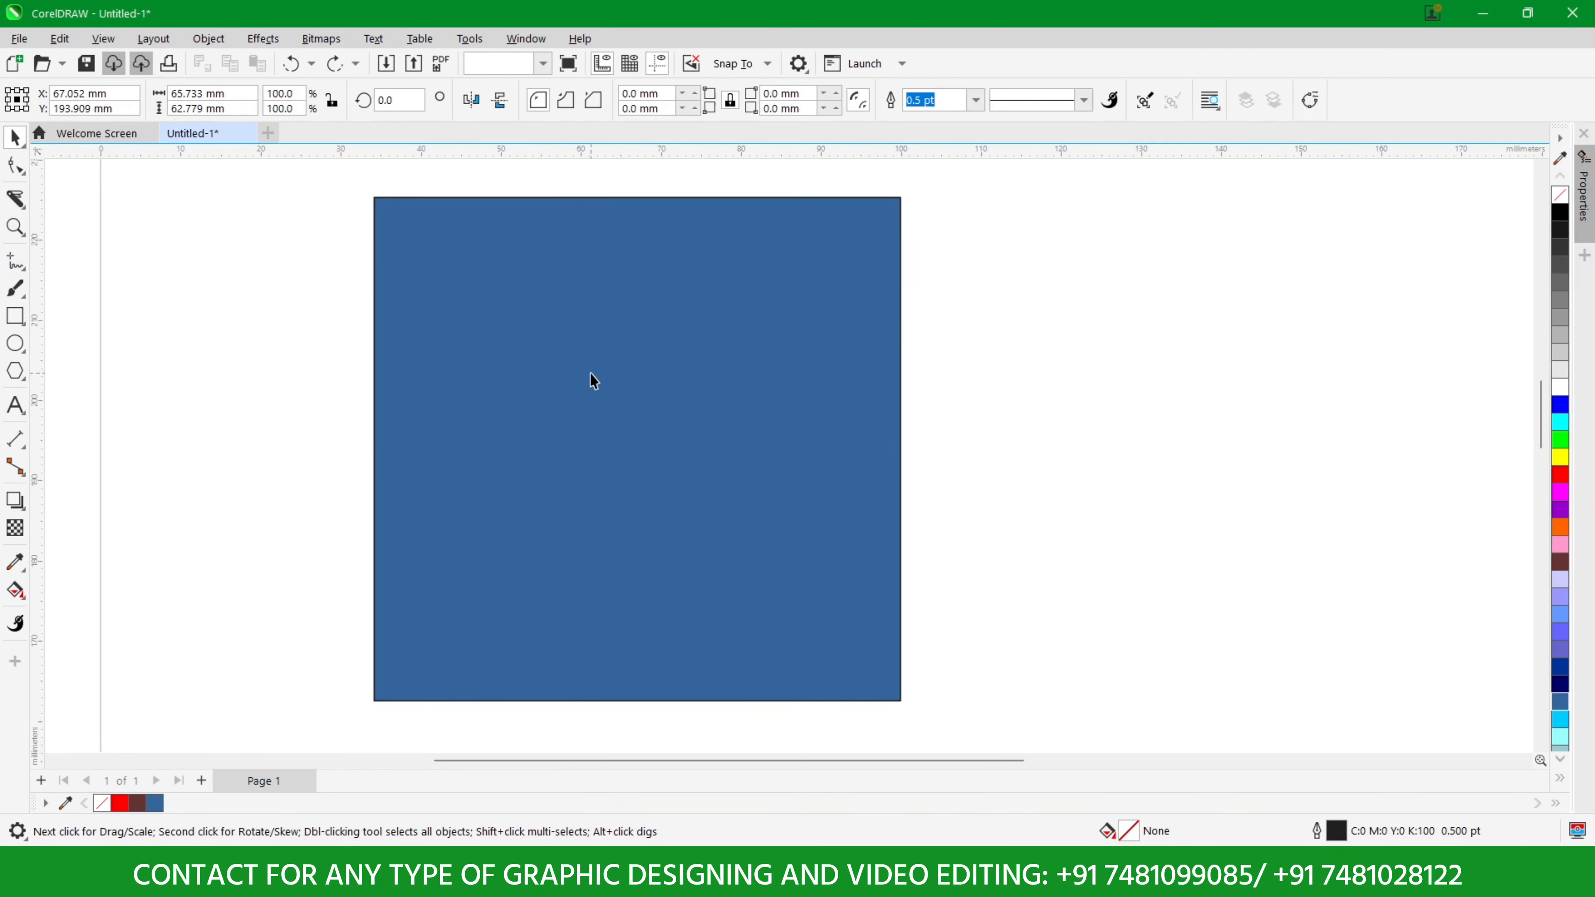
Step: Cut the rectangle horizontally near its middle with a straight Knife line in 2-point line mode
left_click(20, 199)
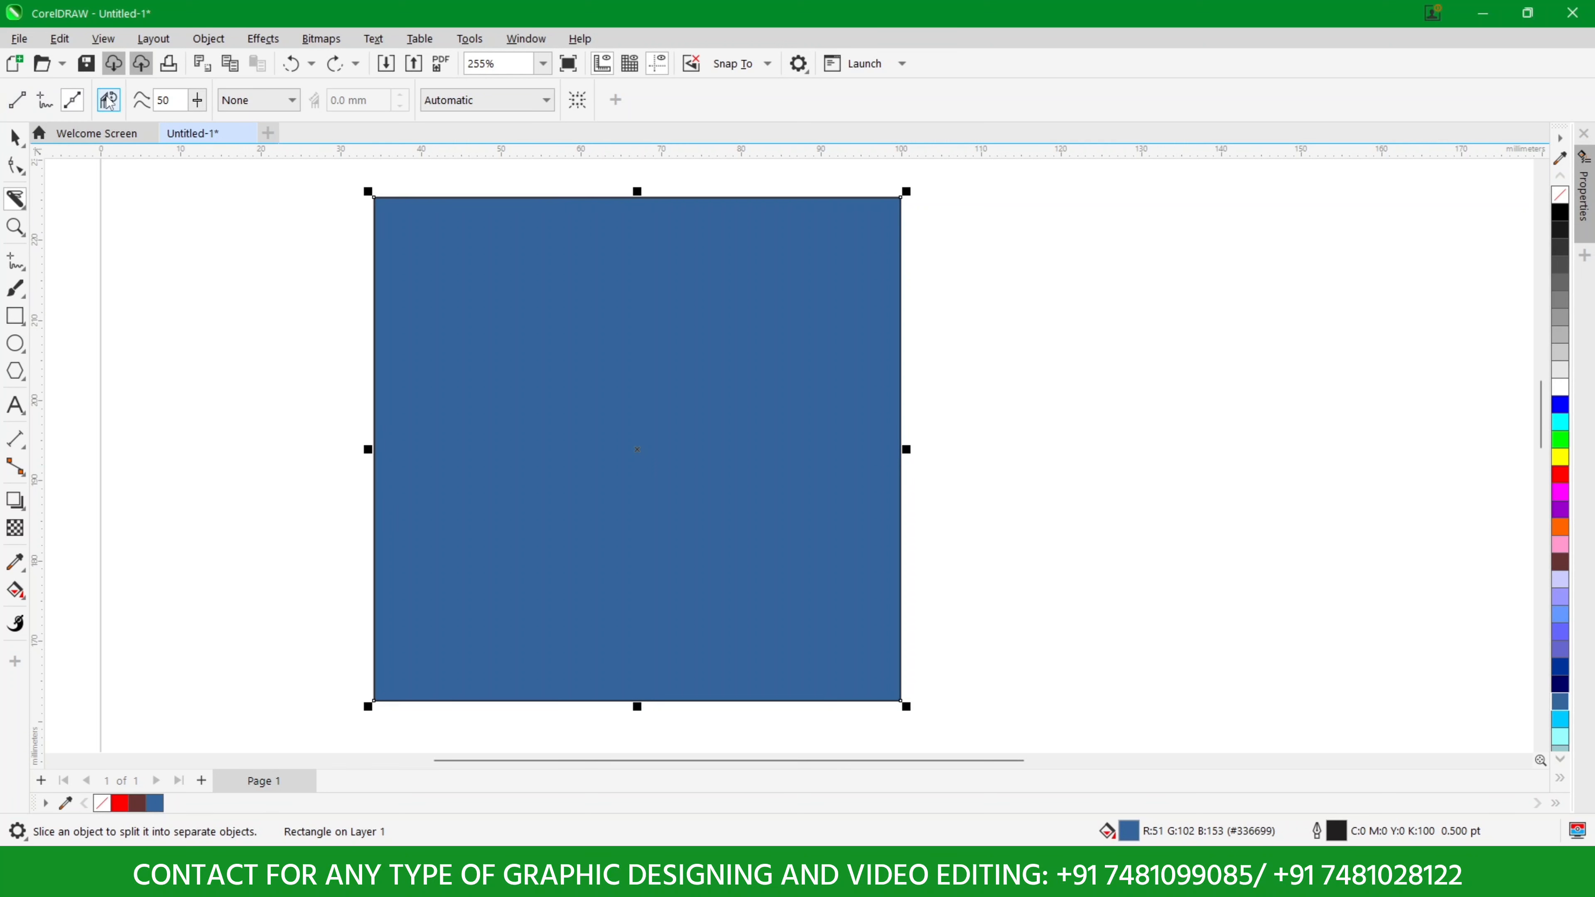
left_click(19, 104)
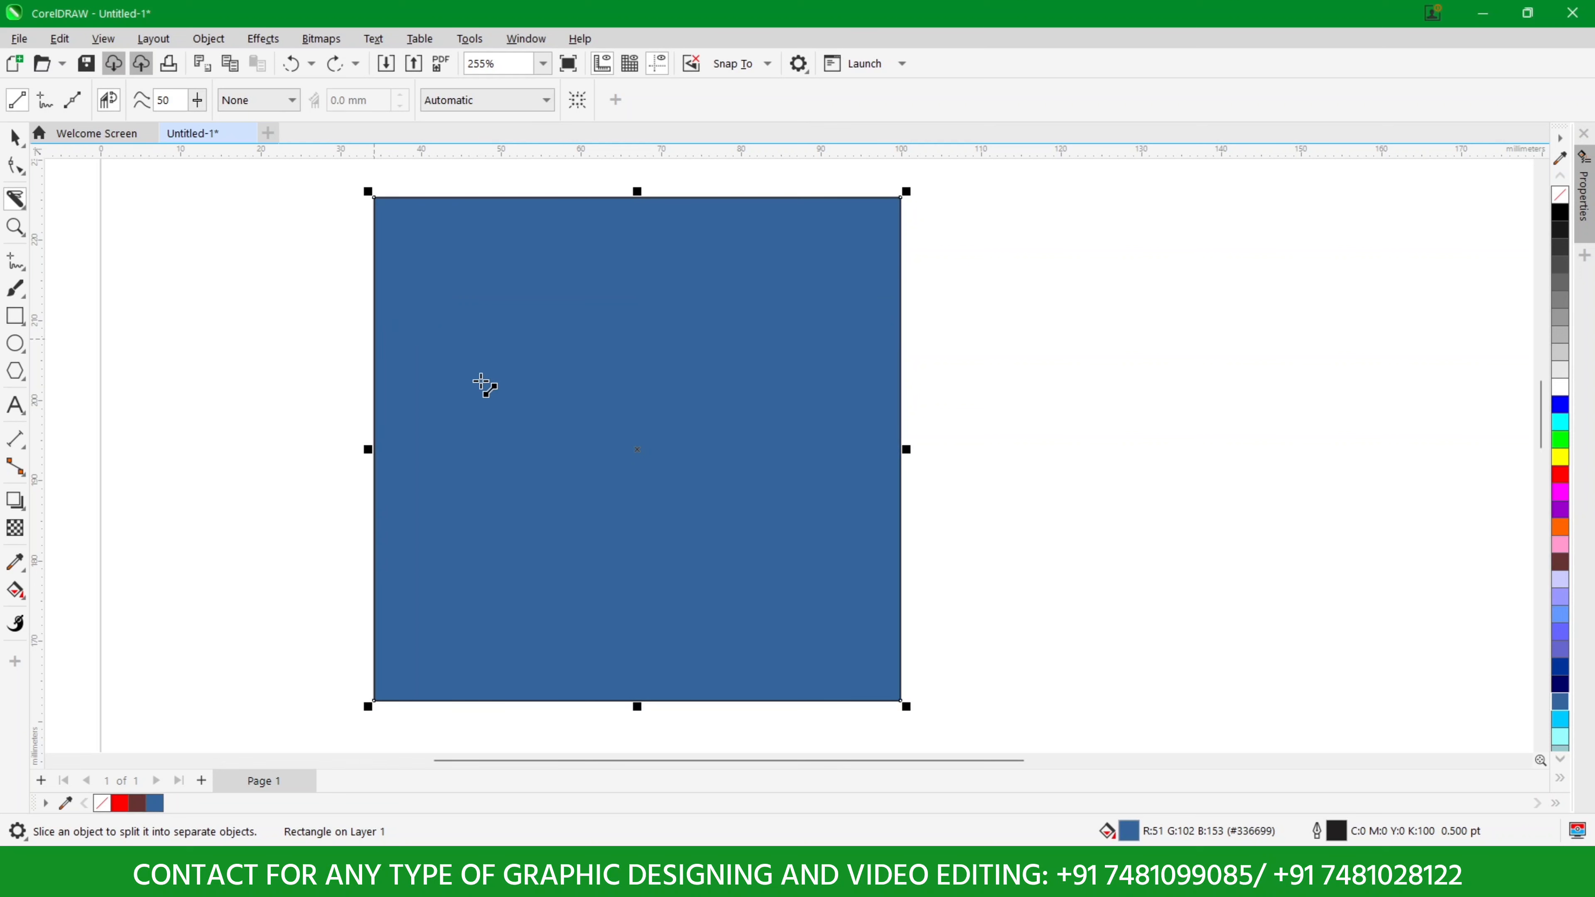
scroll(478, 408, "down", 1)
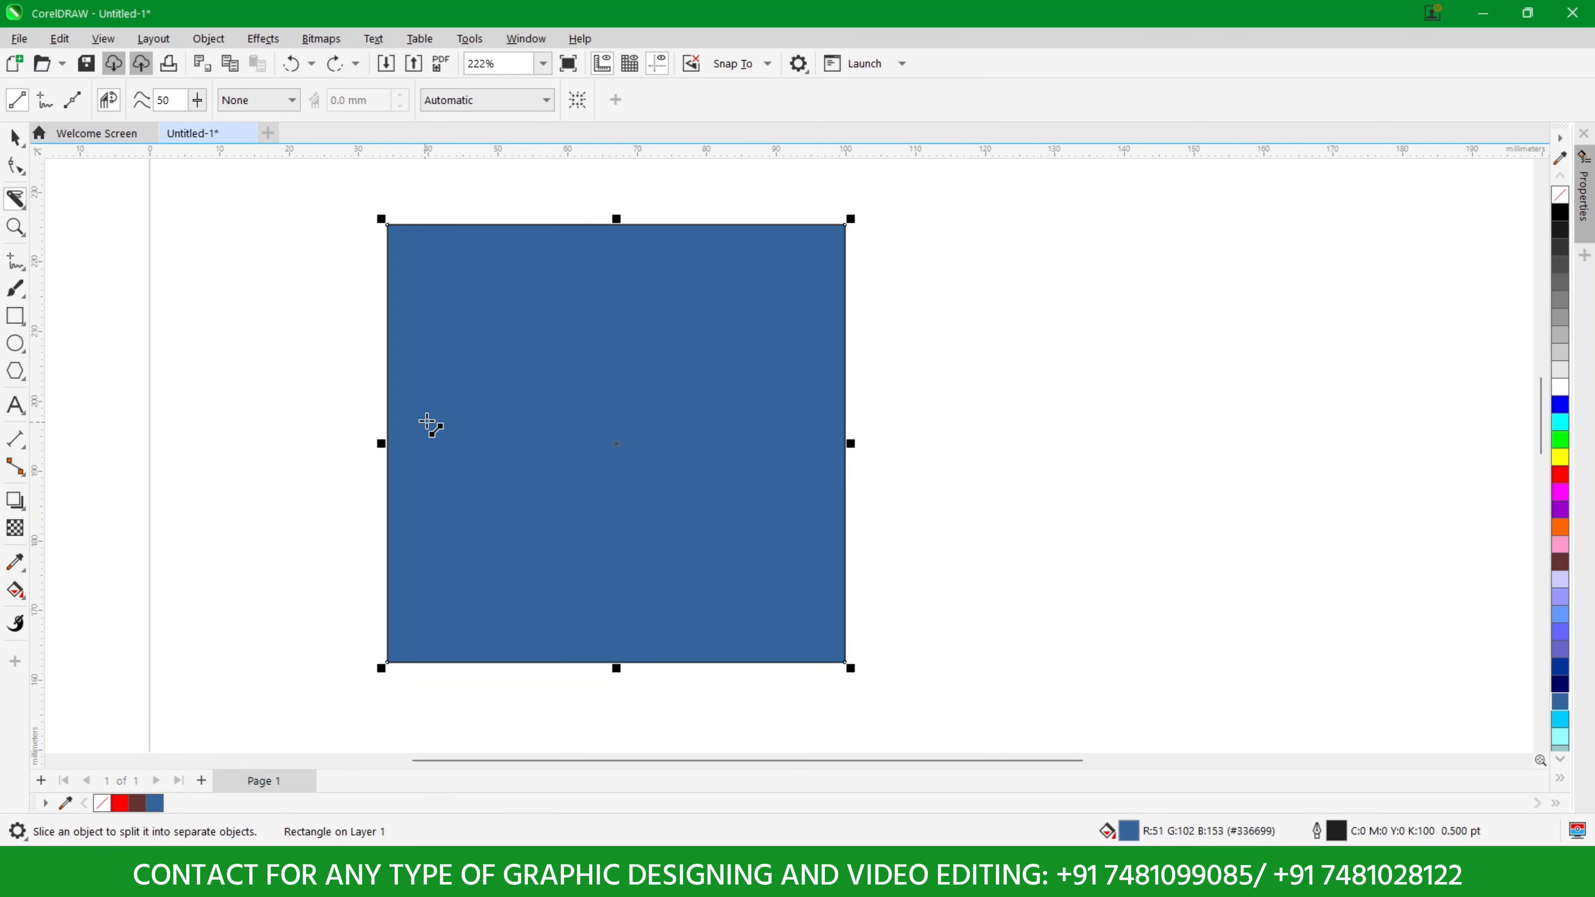
scroll(431, 409, "up", 1)
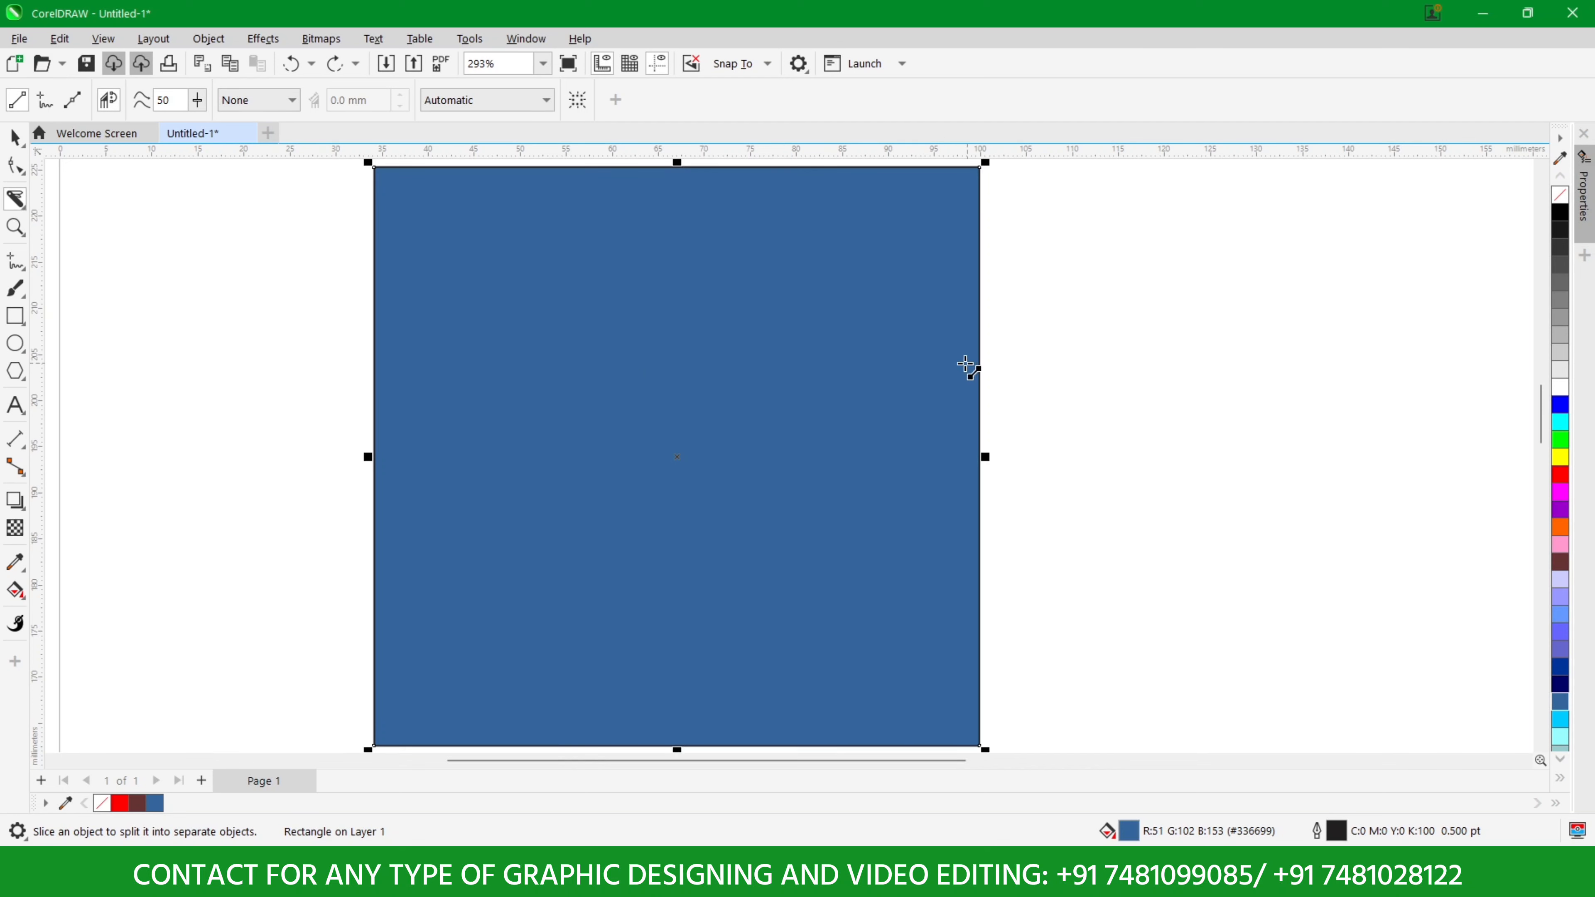
left_click_drag(289, 447, 1059, 444)
Step: Move the upper piece slightly up from the straight cut, and undo both the move and the cut
left_click(15, 137)
left_click(644, 431)
left_click_drag(644, 431, 639, 381)
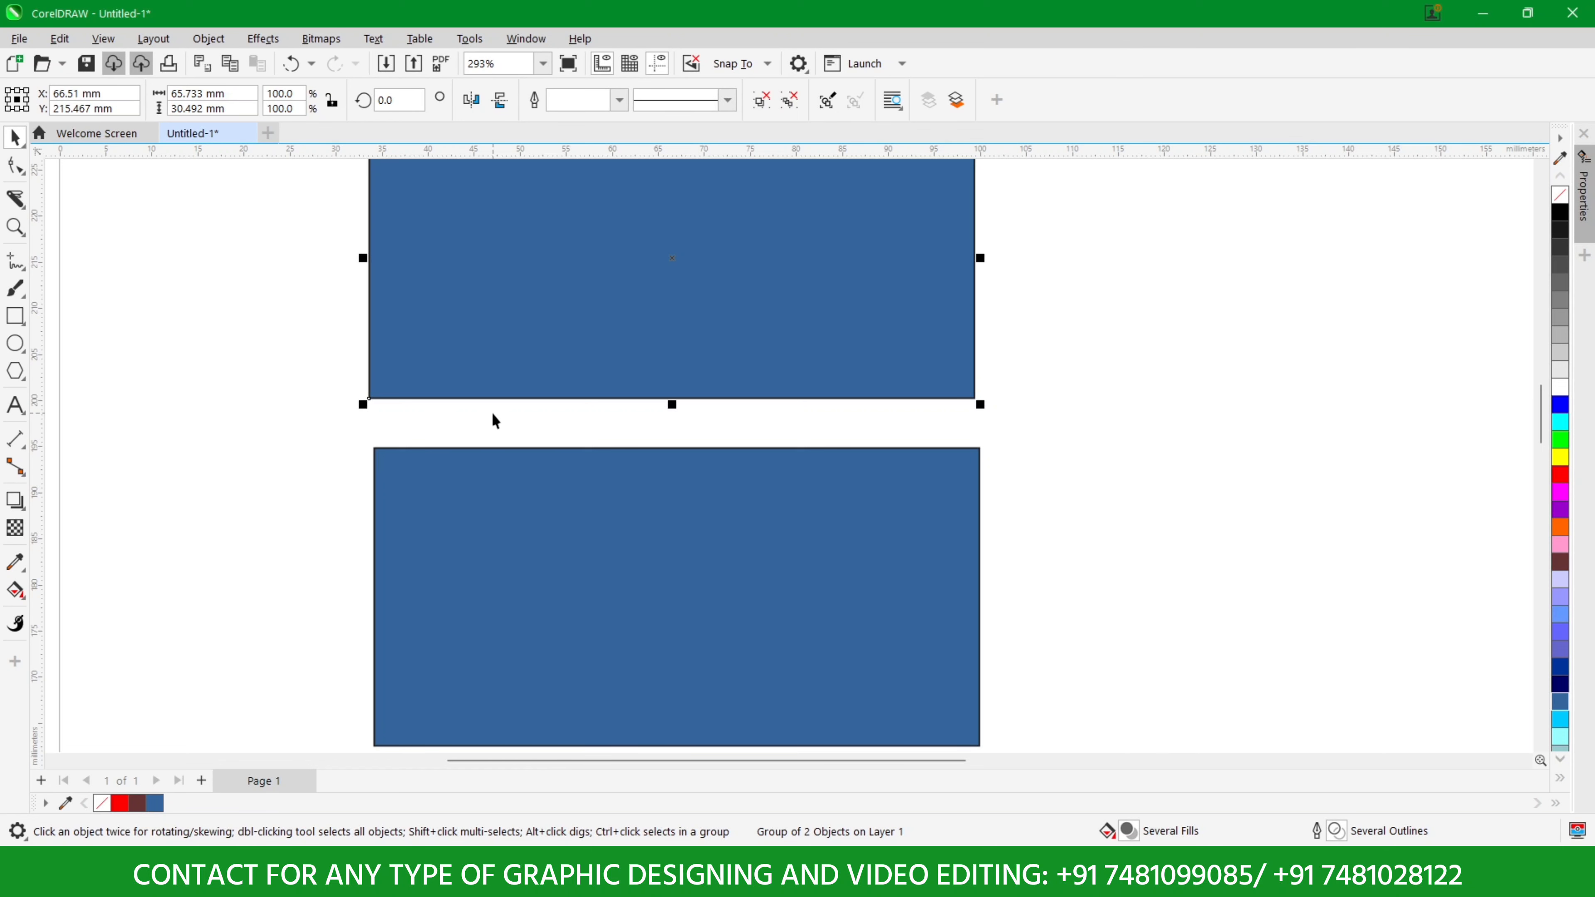
key("ctrl+z")
key("ctrl+z")
Step: Try separating the rectangle with a wavy freehand Knife cut across its middle, and undo the separation and the cut
left_click(15, 200)
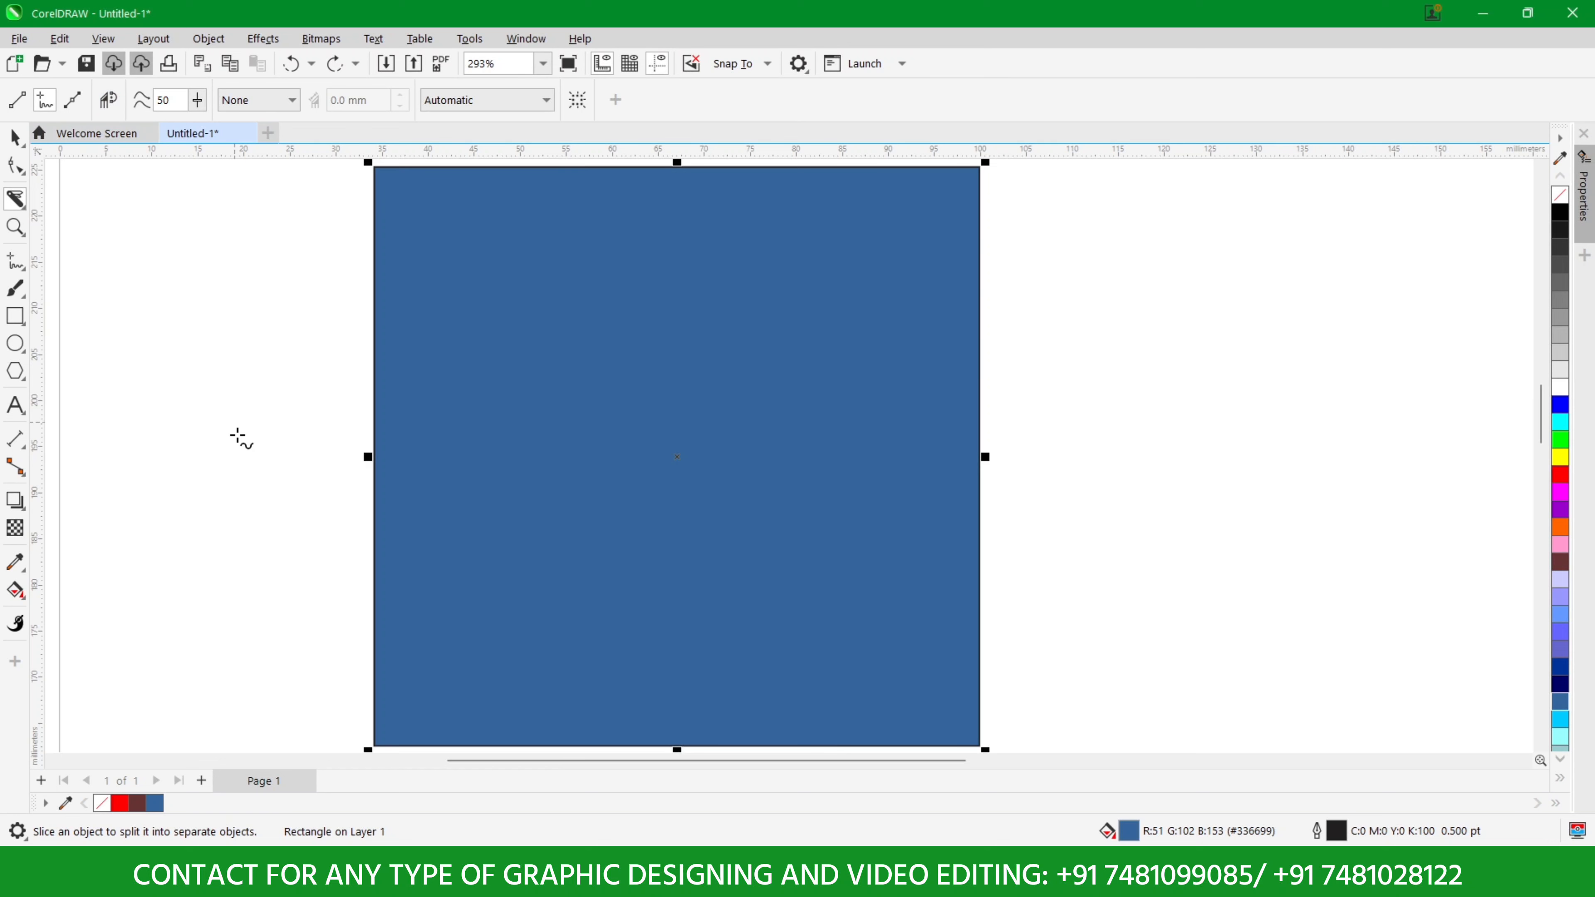
mouse_move(325, 443)
left_mouse_down()
mouse_move(424, 402)
mouse_move(517, 458)
mouse_move(605, 405)
mouse_move(707, 475)
mouse_move(845, 404)
mouse_move(919, 472)
mouse_move(1086, 449)
left_mouse_up()
left_click(15, 137)
left_click_drag(508, 458, 502, 399)
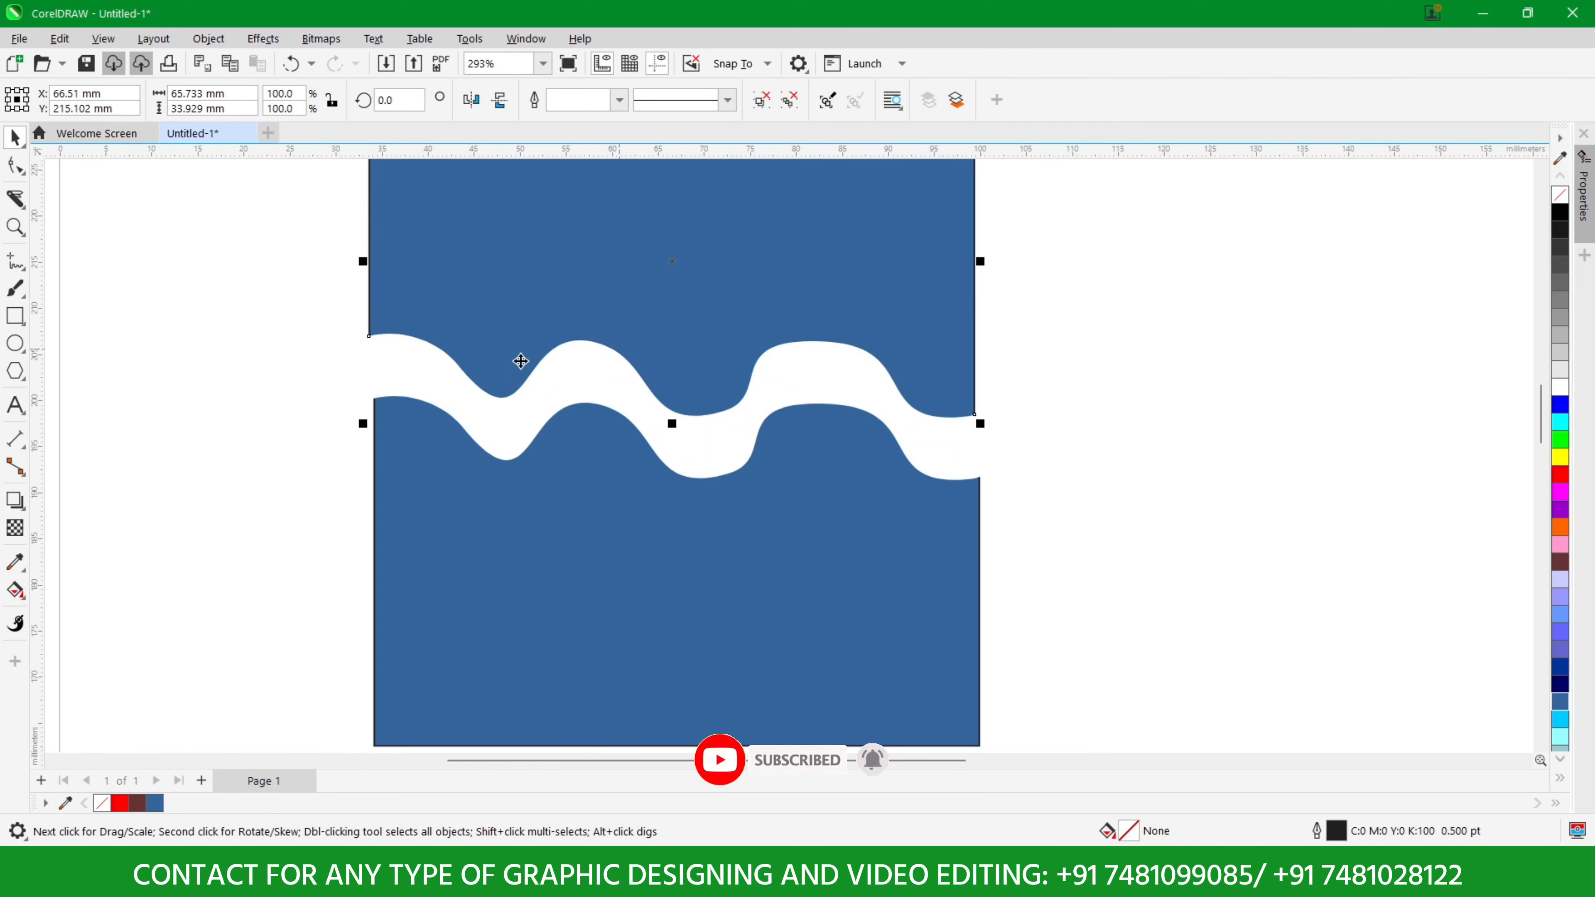
key("ctrl+z")
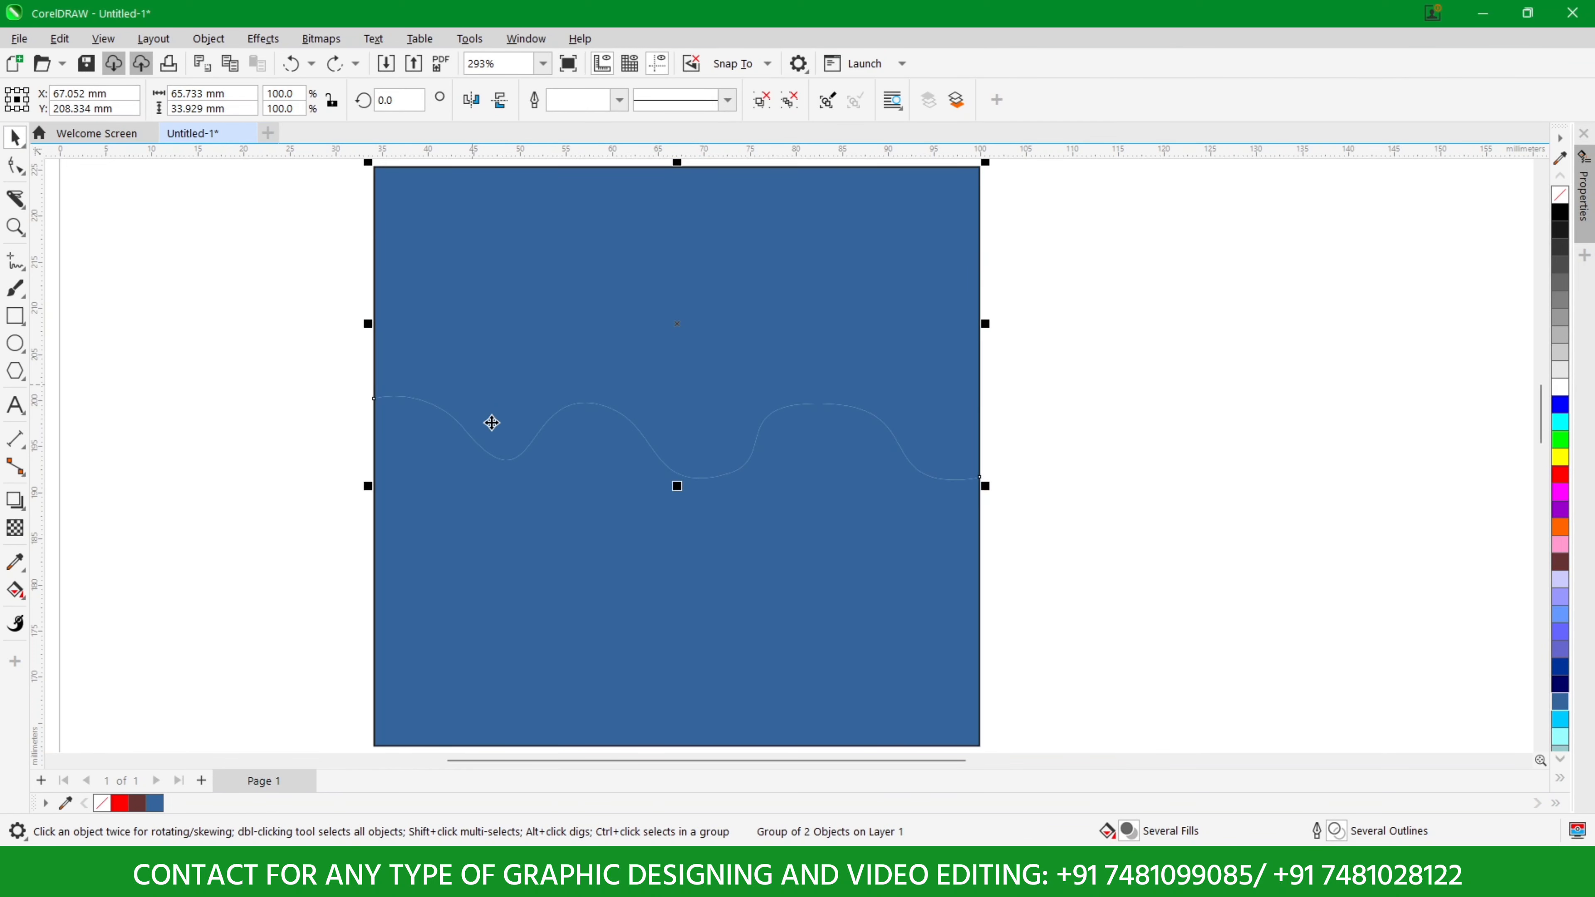
key("ctrl+z")
Step: Set the Knife tool's freehand smoothing to 100
left_click(15, 199)
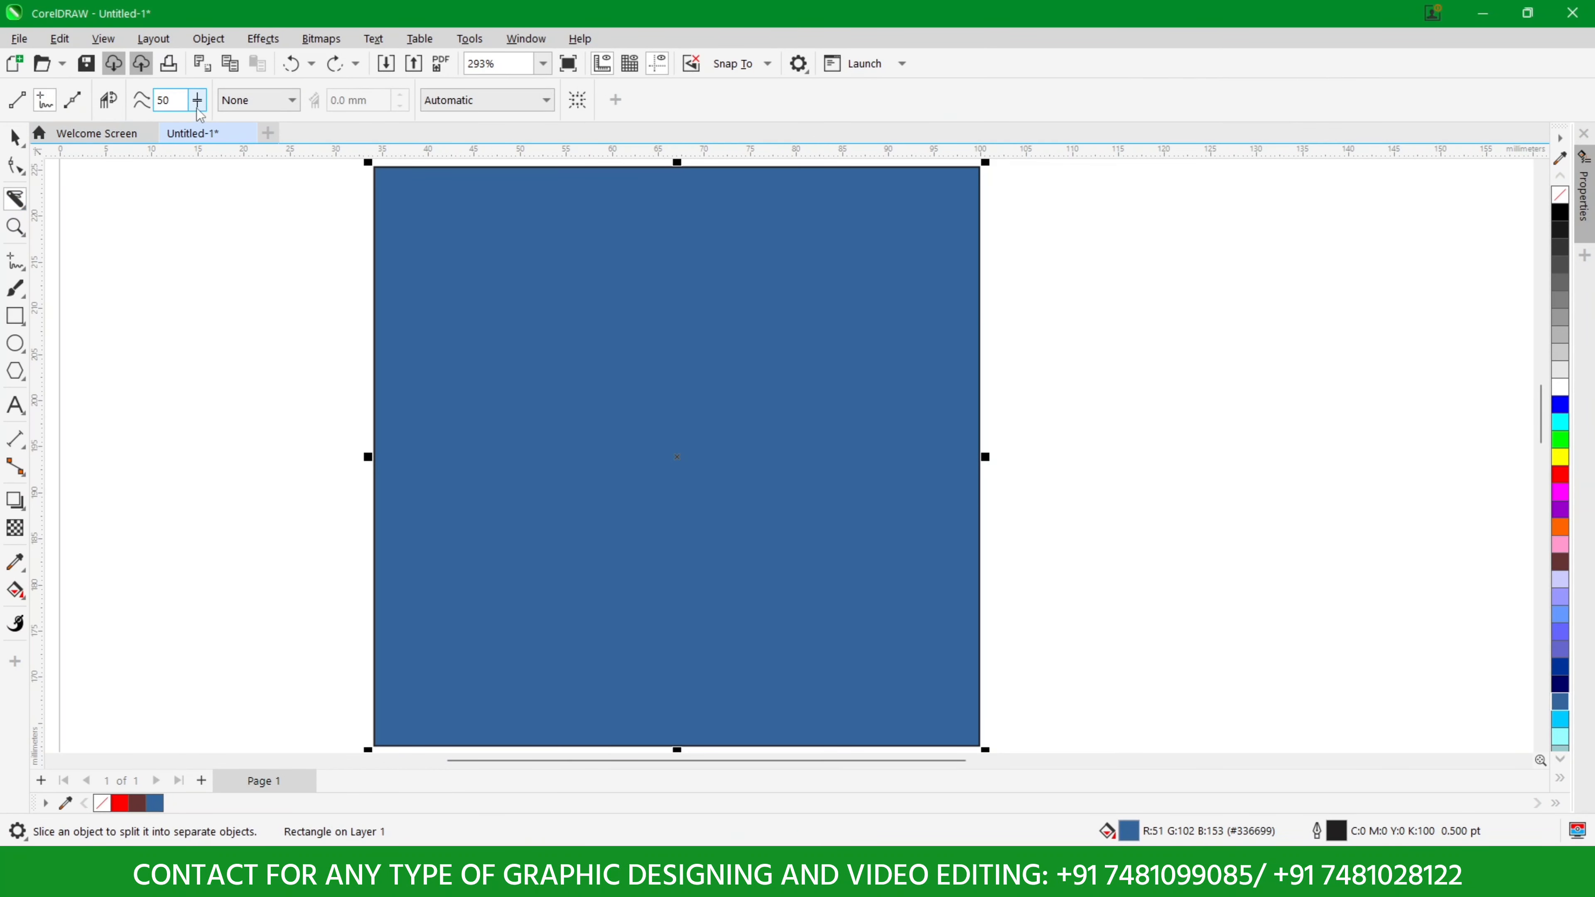
left_click(199, 101)
left_click_drag(201, 129, 285, 138)
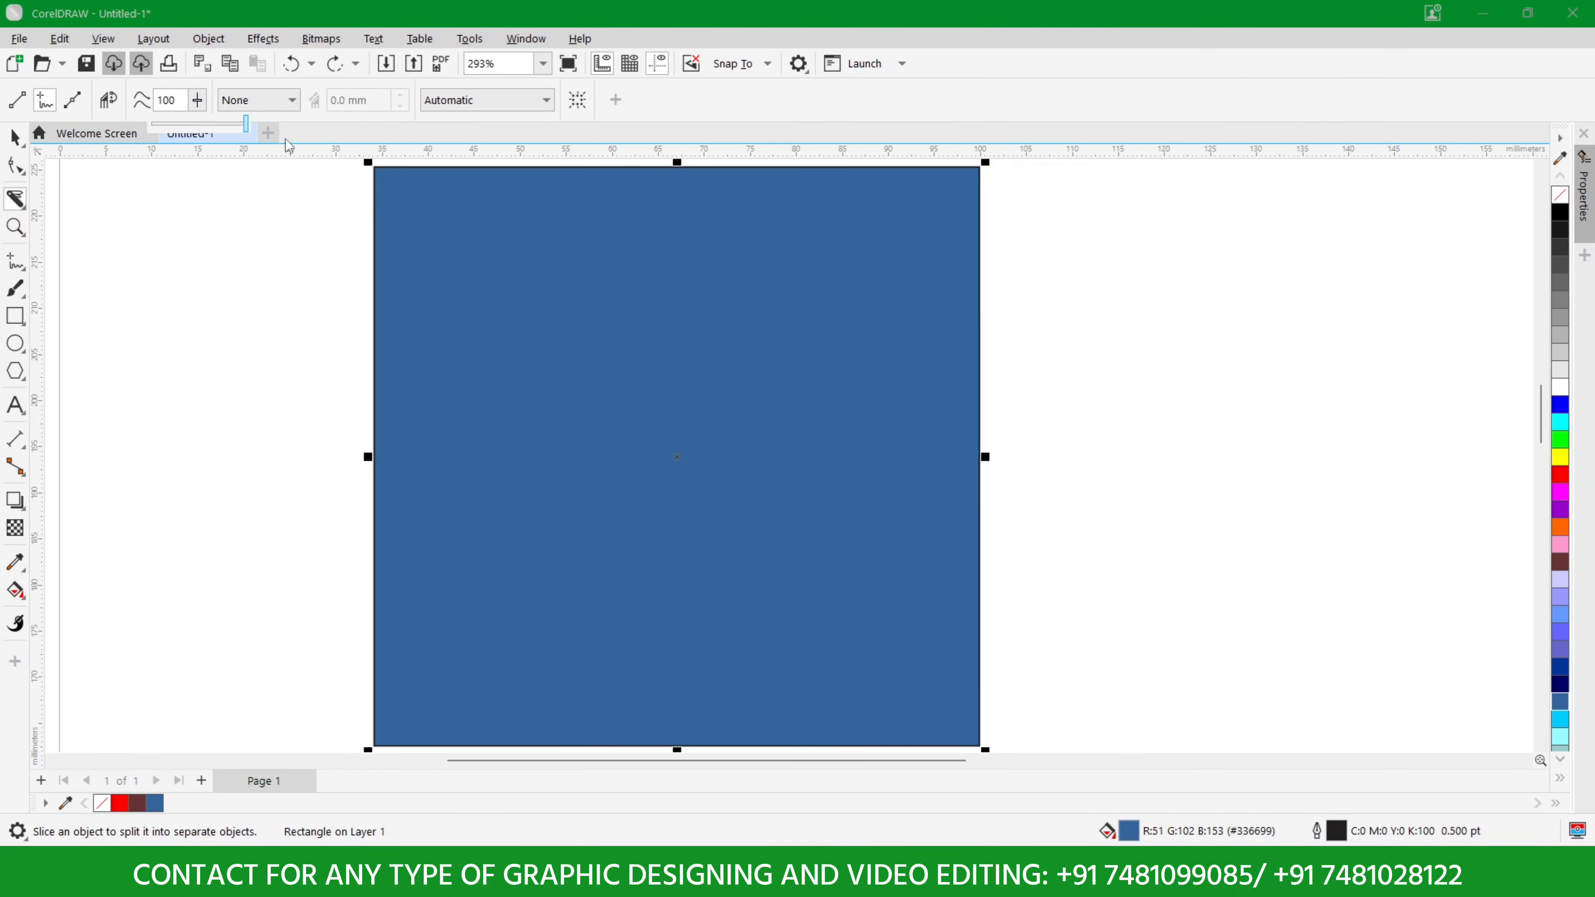
Step: Test the smoothing with a wavy freehand cut across the rectangle, examine the cut line up close, and undo it
mouse_move(356, 429)
left_mouse_down()
mouse_move(418, 431)
mouse_move(478, 390)
mouse_move(541, 464)
mouse_move(626, 451)
mouse_move(675, 393)
mouse_move(866, 458)
mouse_move(927, 420)
mouse_move(1008, 445)
left_mouse_up()
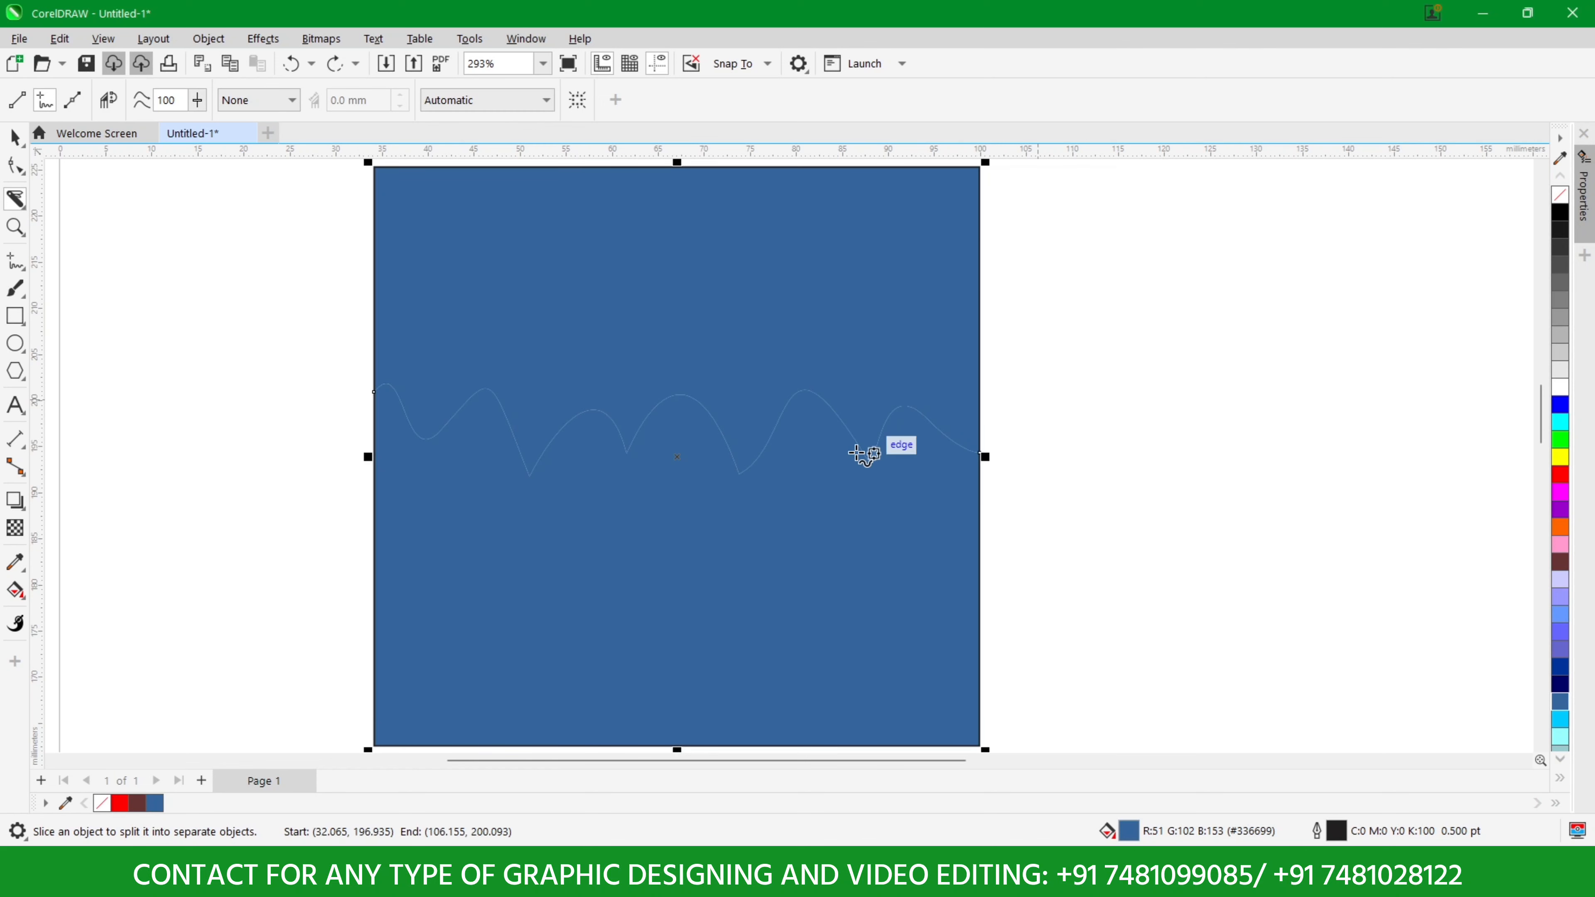
scroll(764, 470, "up", 3)
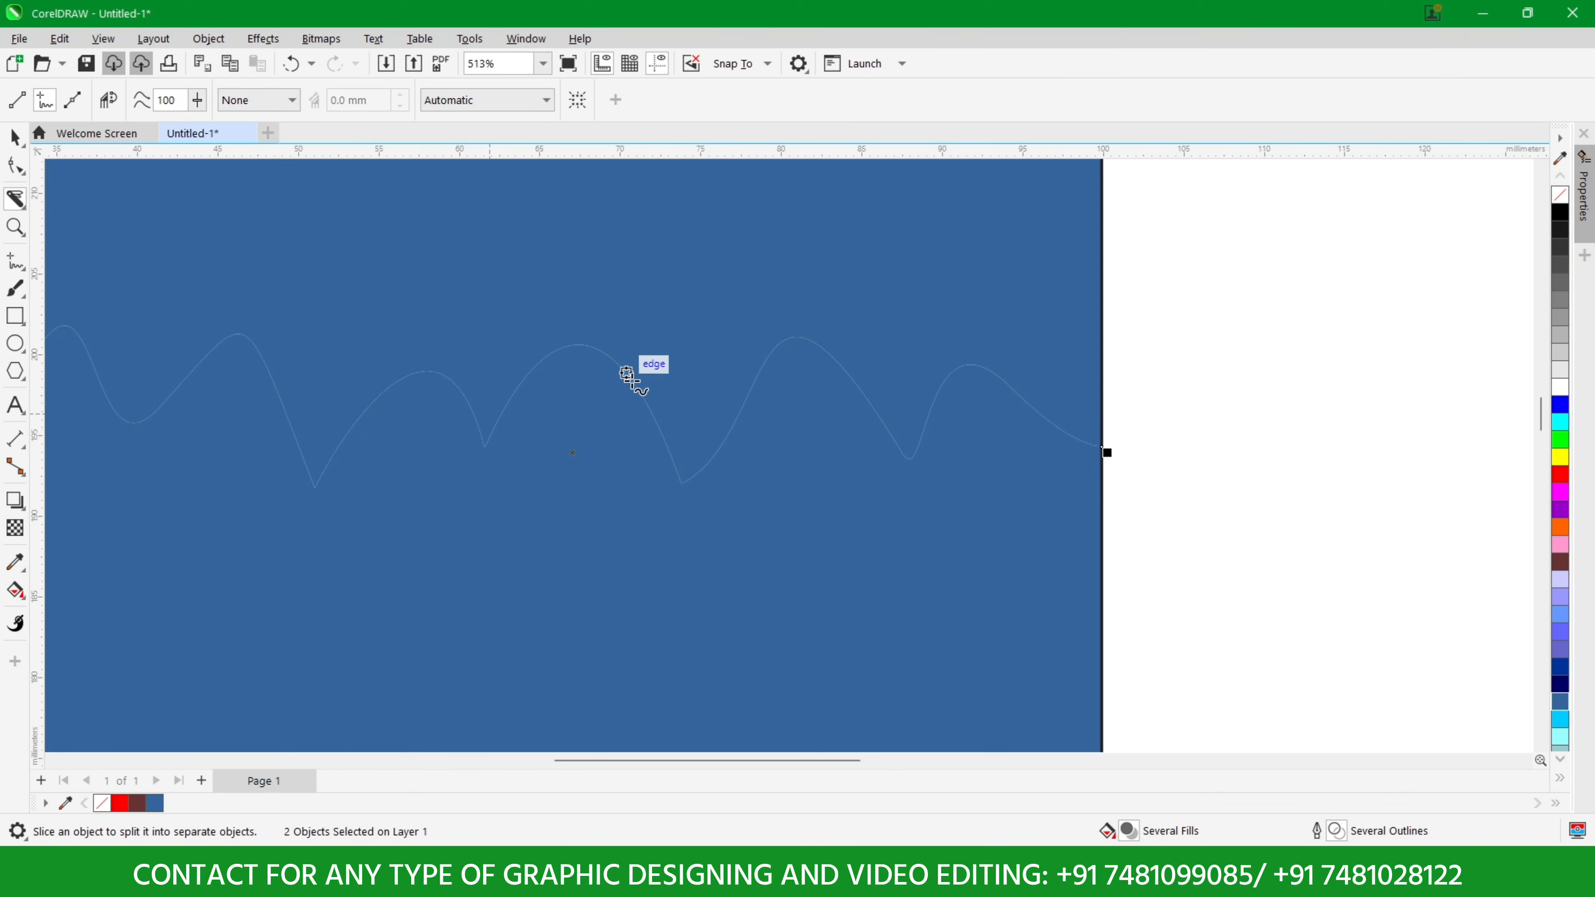
scroll(815, 402, "down", 2)
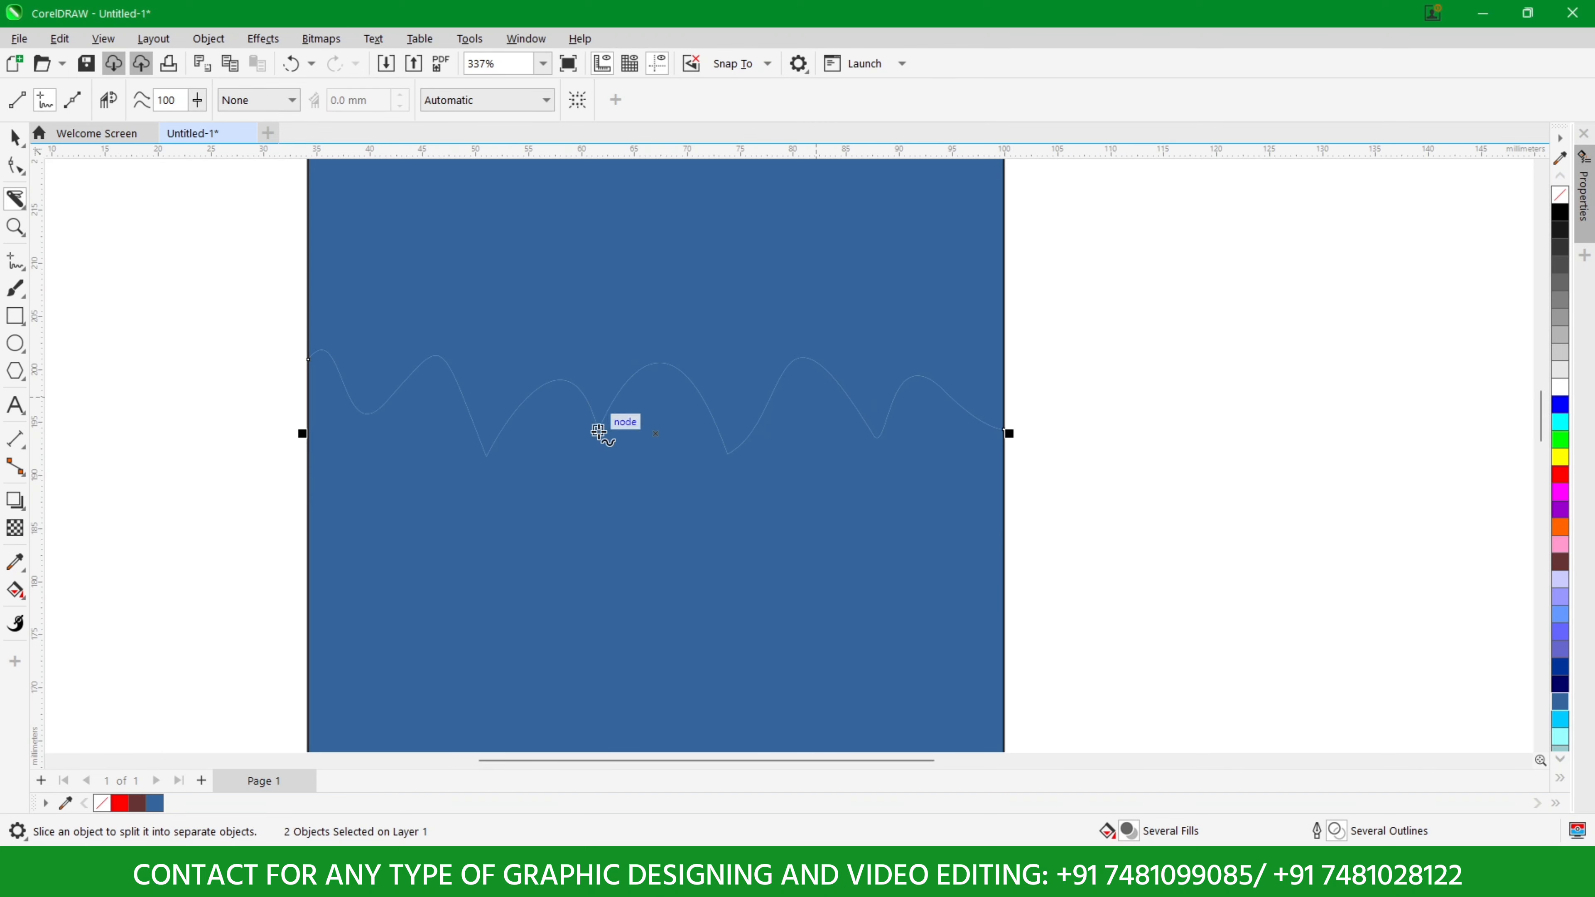
key("ctrl+z")
scroll(650, 394, "down", 1)
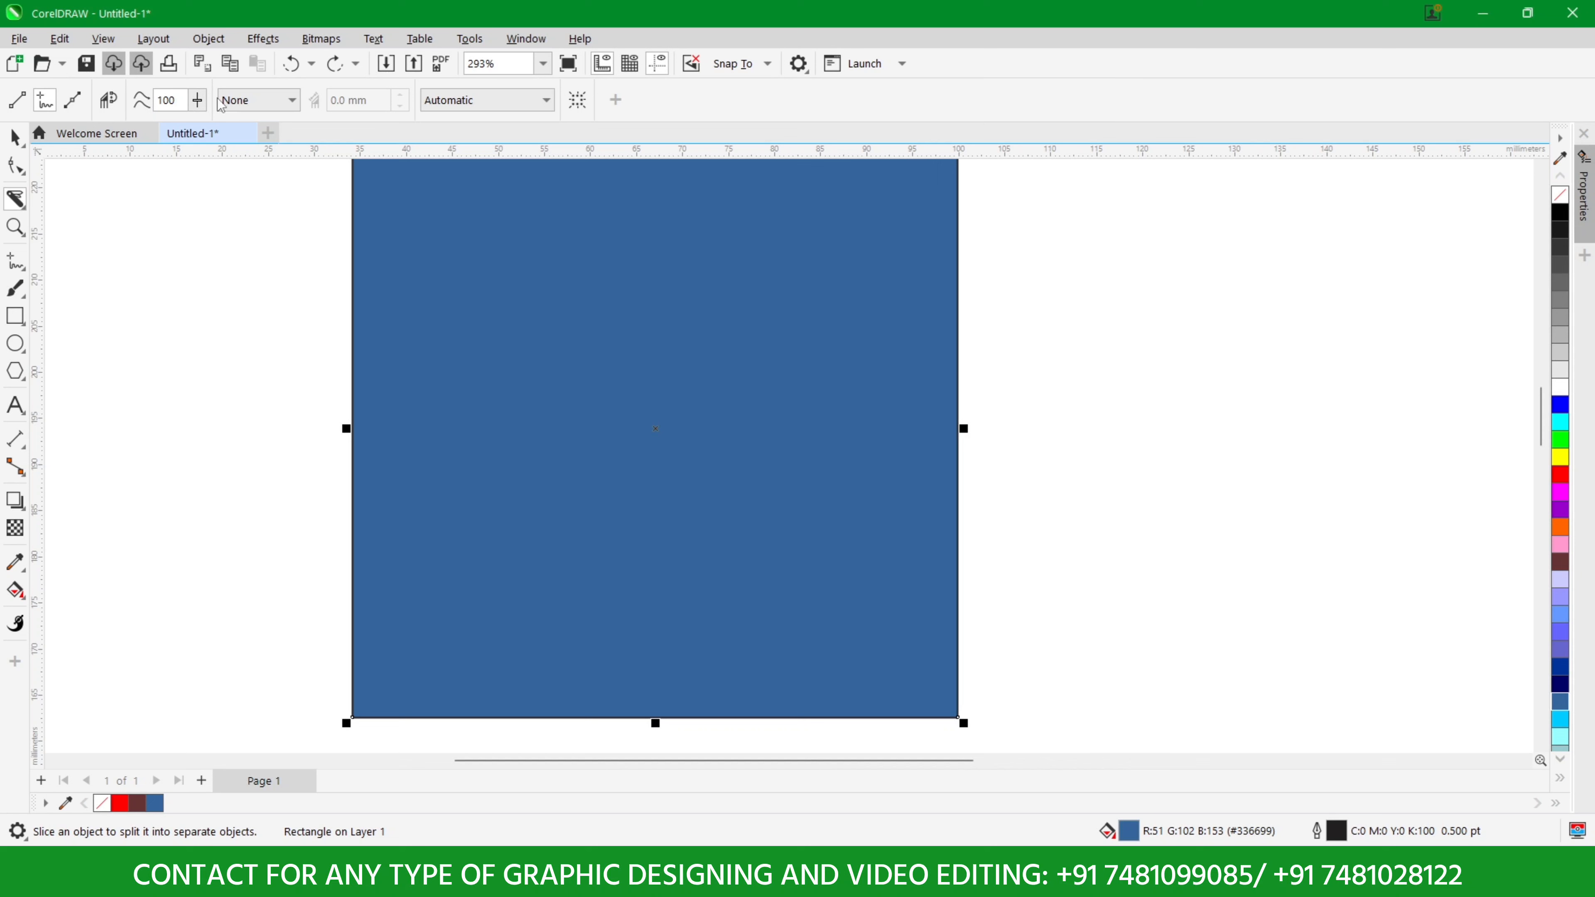
Step: Set the Knife tool's cut option to Gap, and change the drawing units from millimetres to inches
left_click(245, 102)
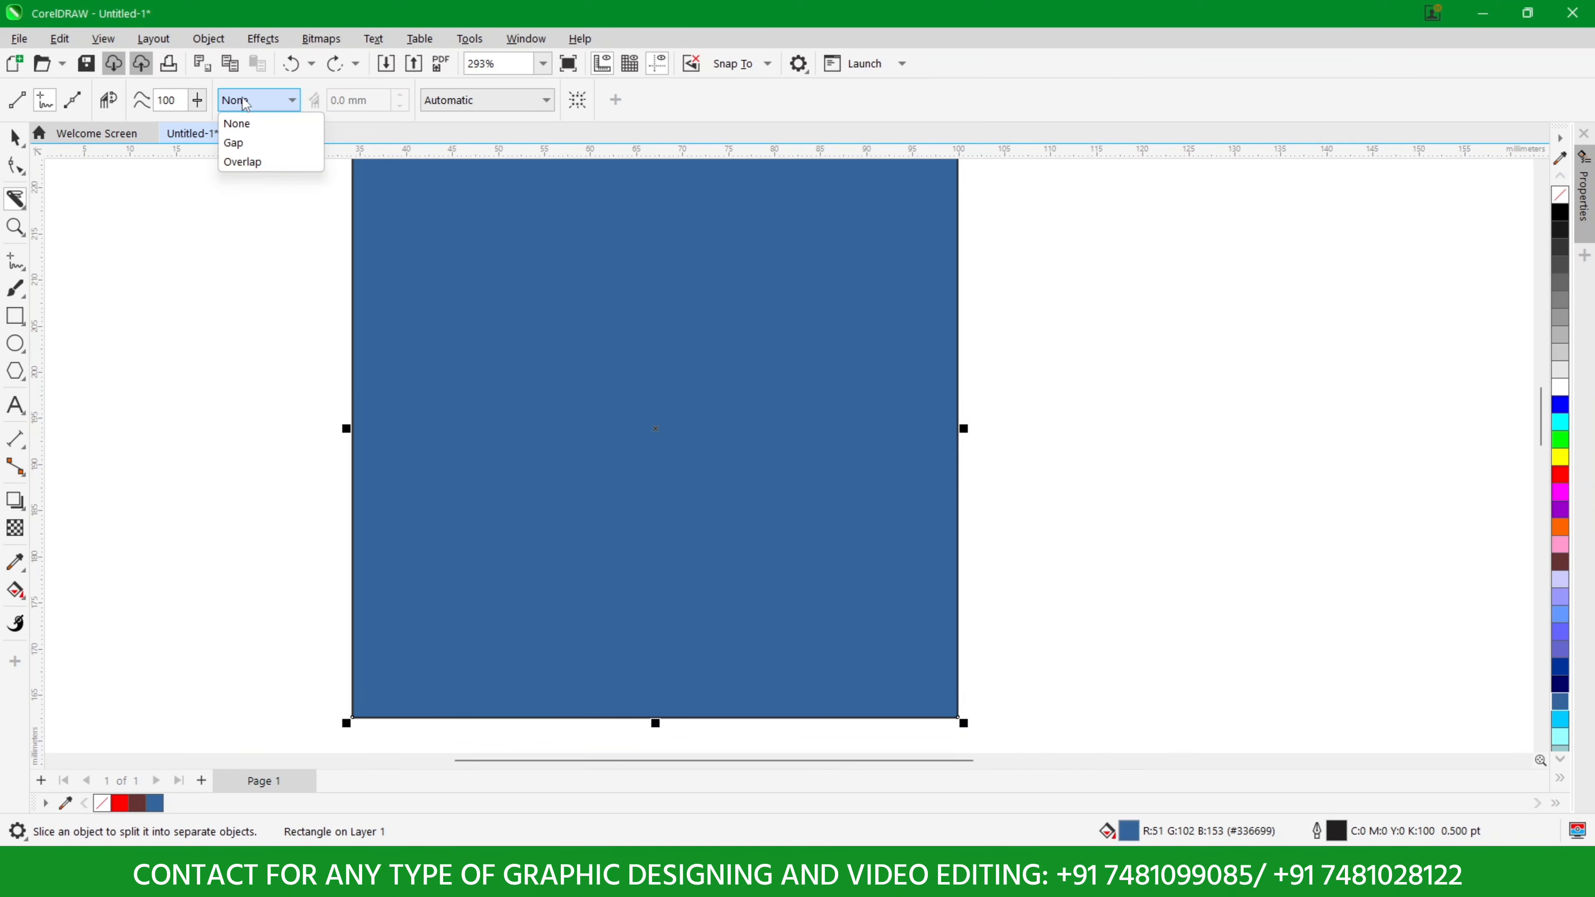
left_click(244, 144)
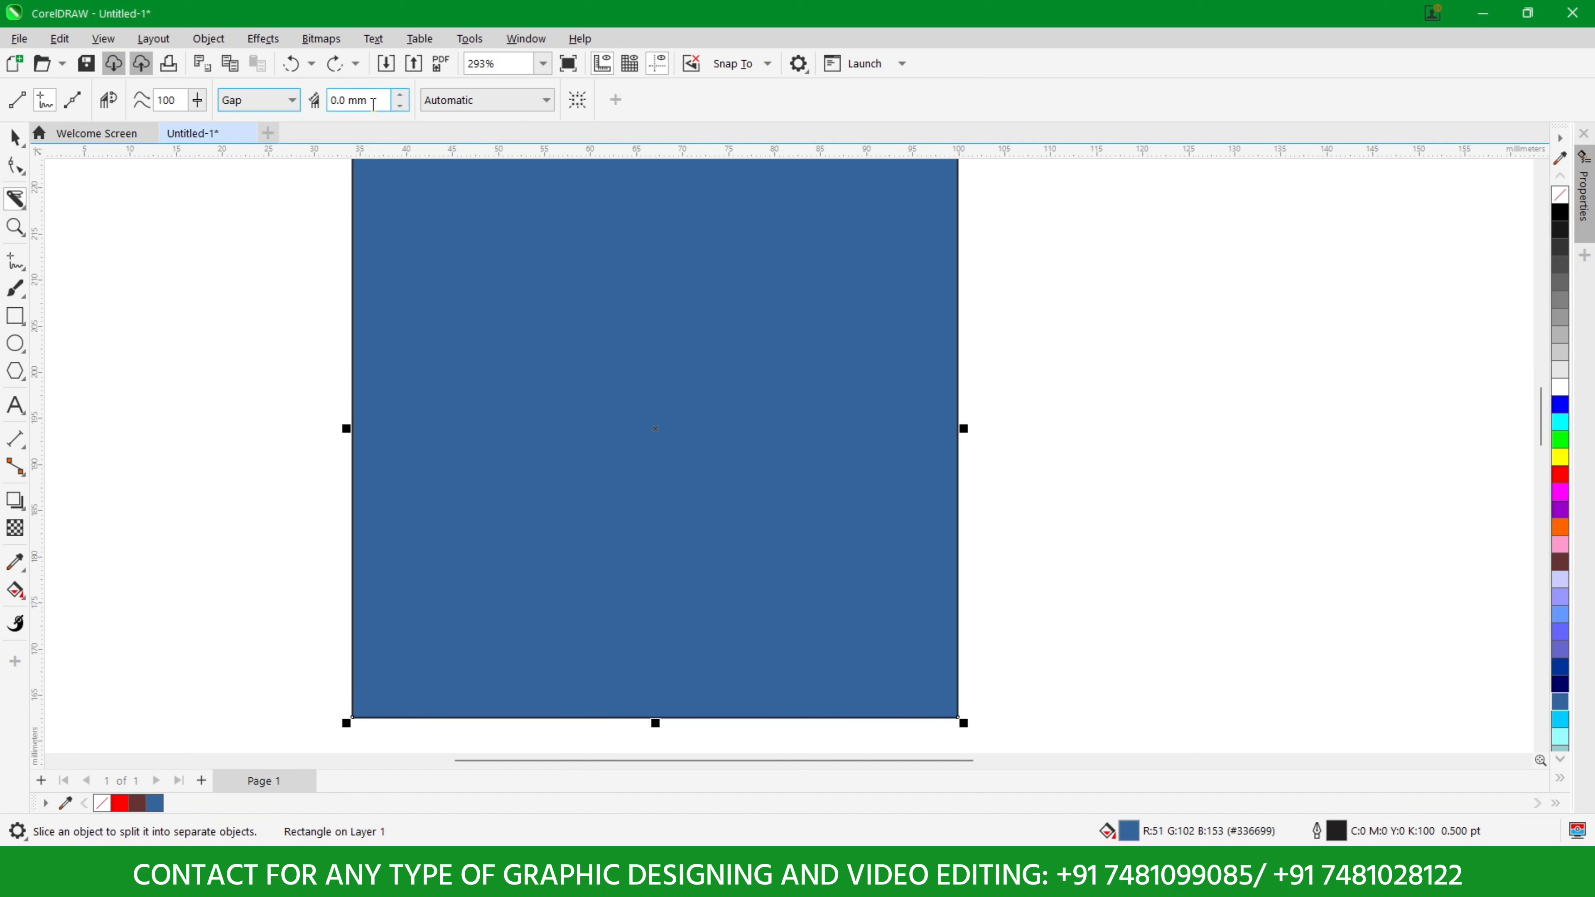
left_click(15, 137)
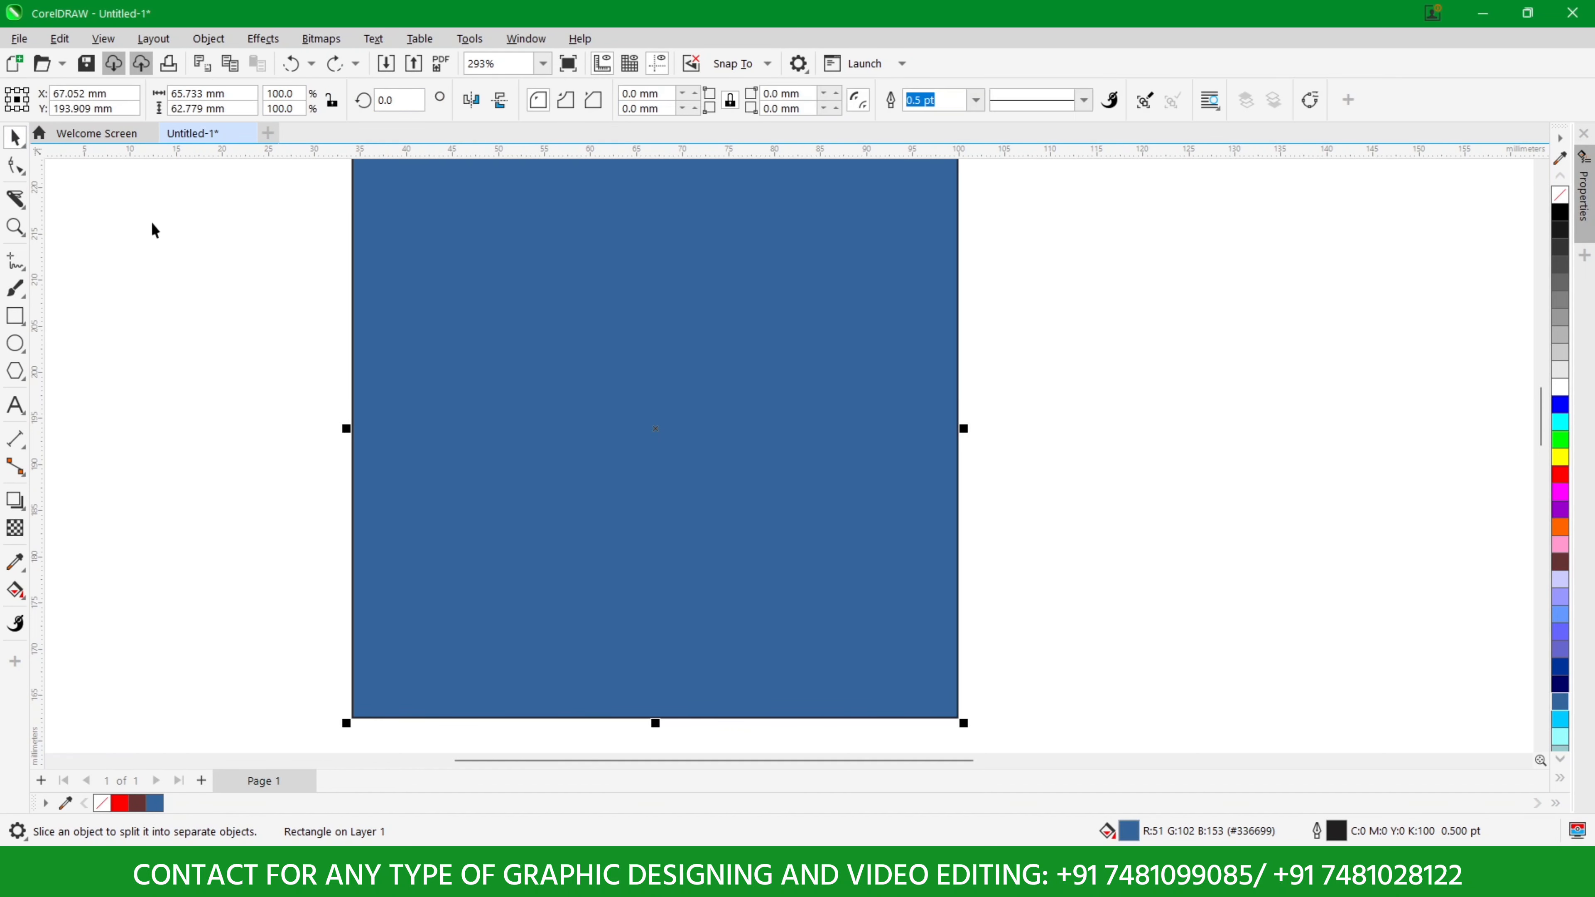
left_click(151, 222)
scroll(414, 282, "down", 2)
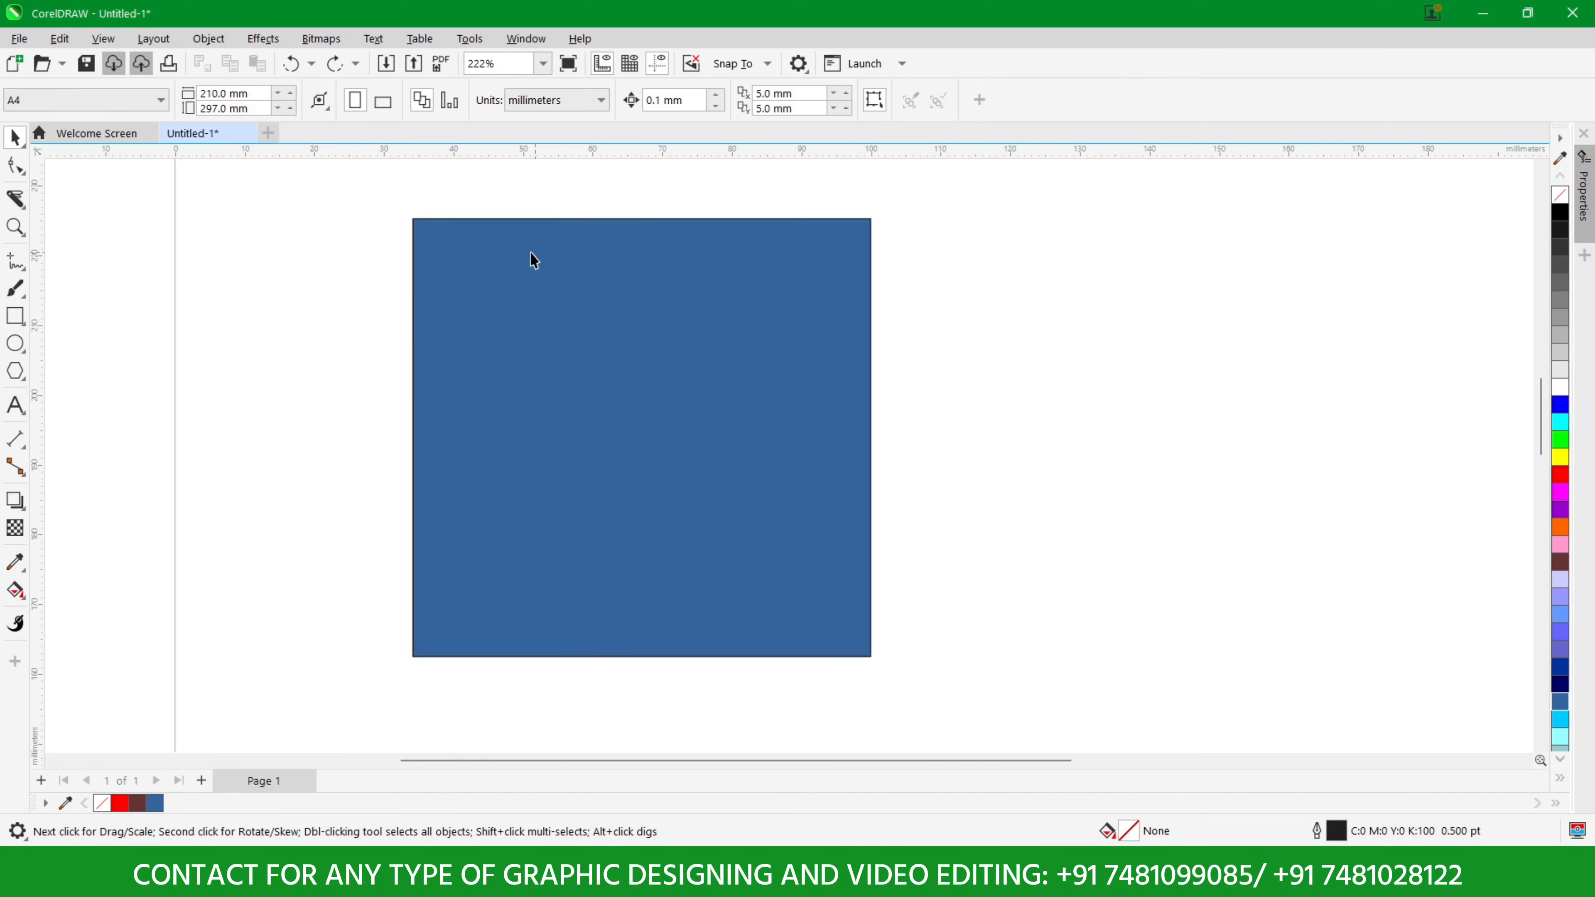
left_click(556, 105)
left_click(548, 123)
Step: Set the Knife tool's gap width to 0.3 inch for cutting the blue rectangle
left_click(14, 200)
left_click(427, 310)
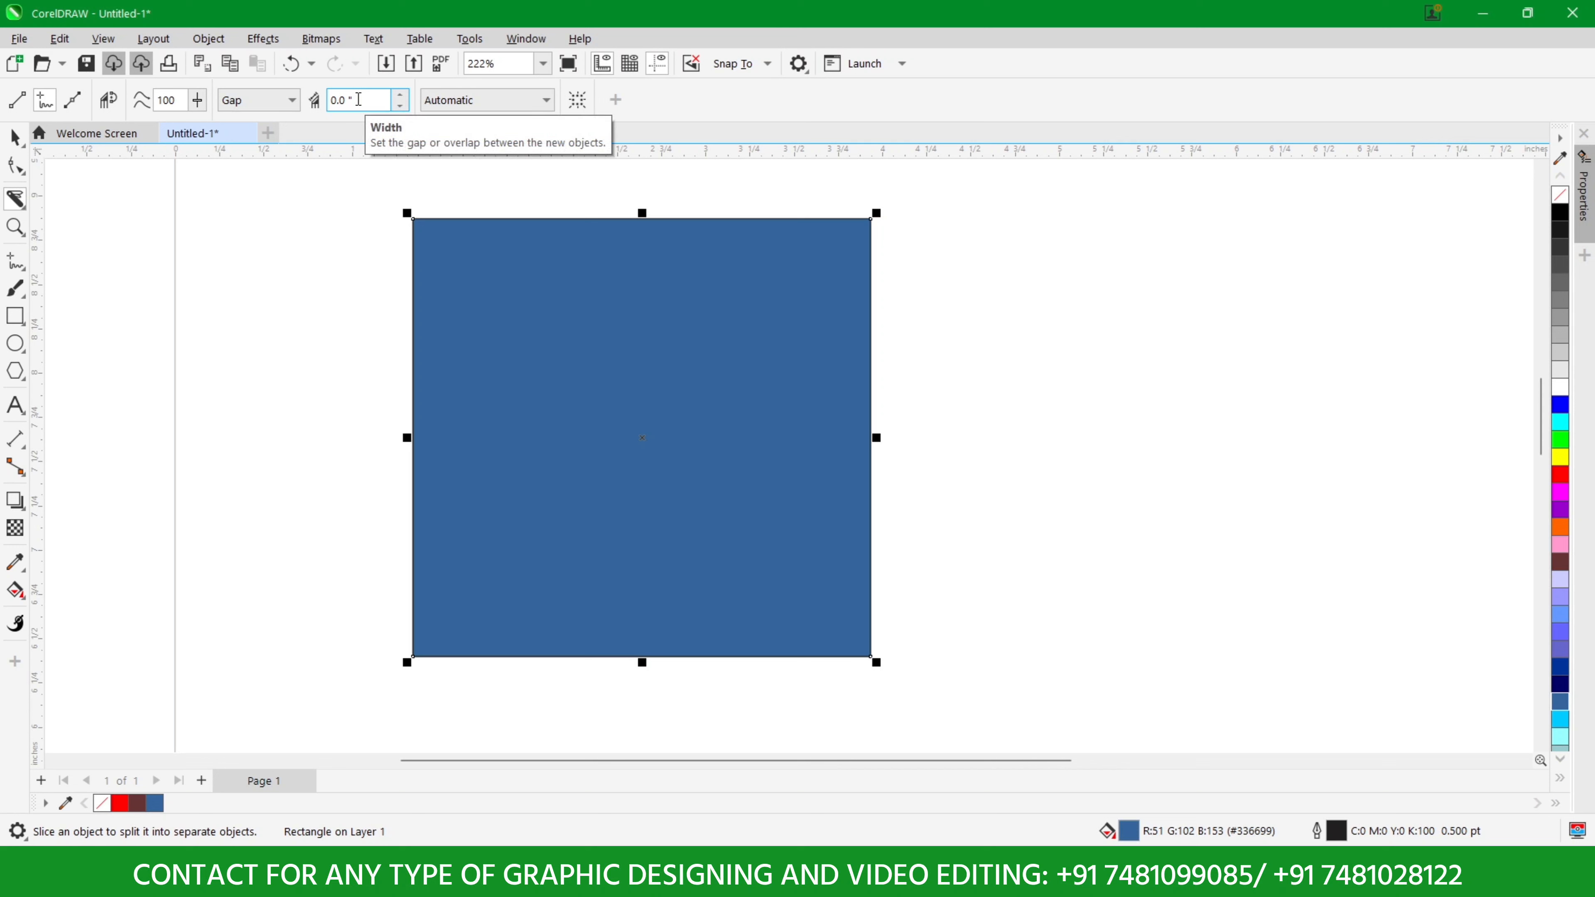
left_click_drag(359, 99, 333, 99)
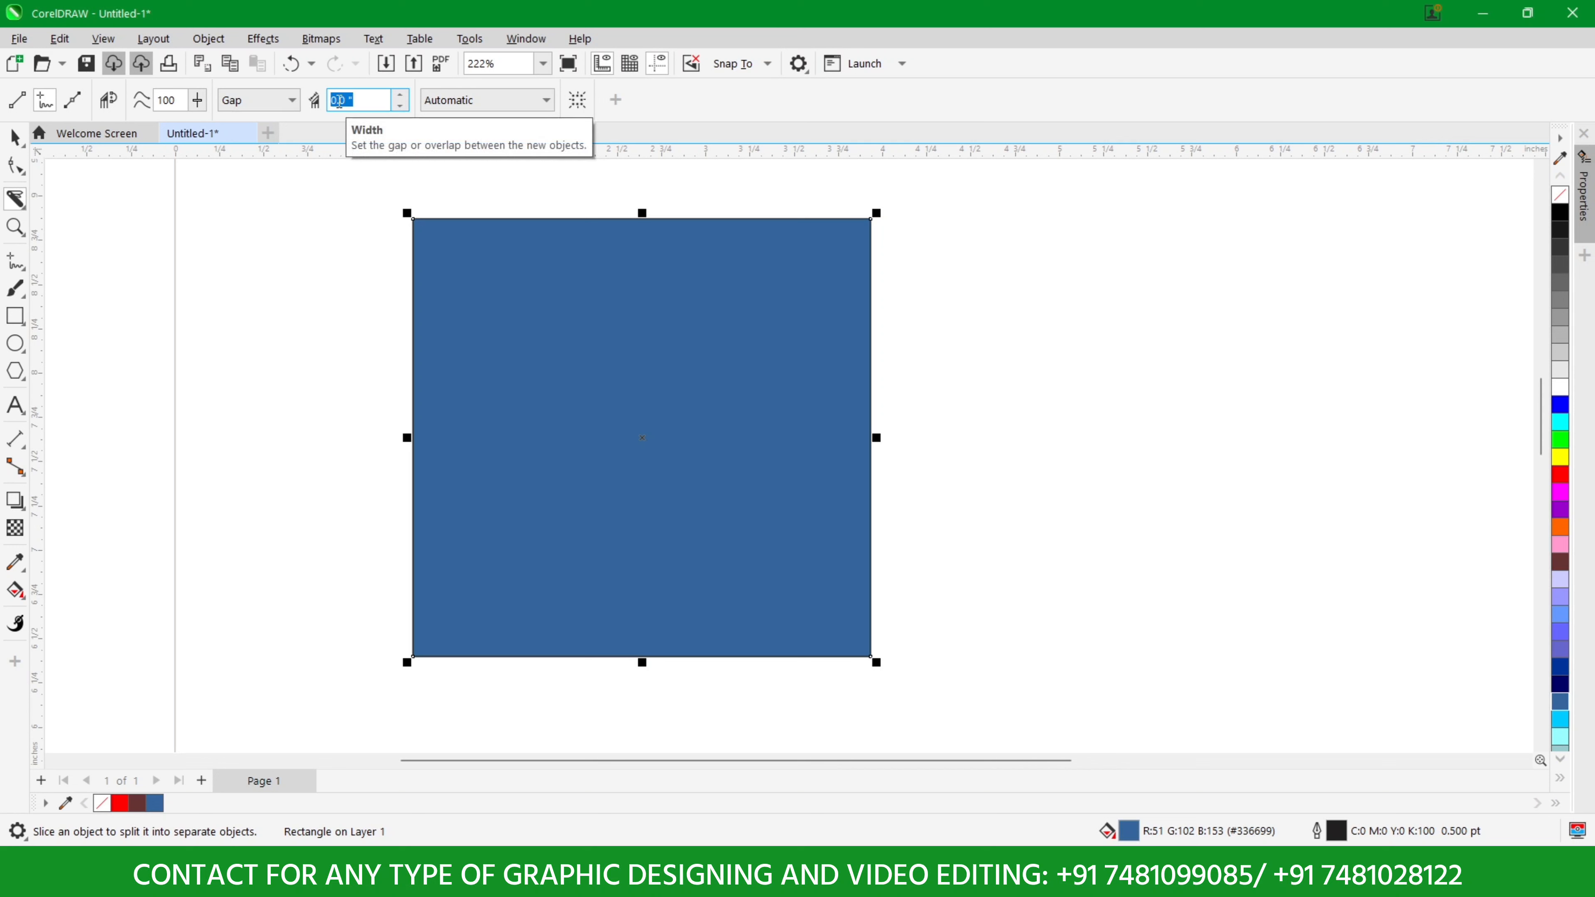
key("Return")
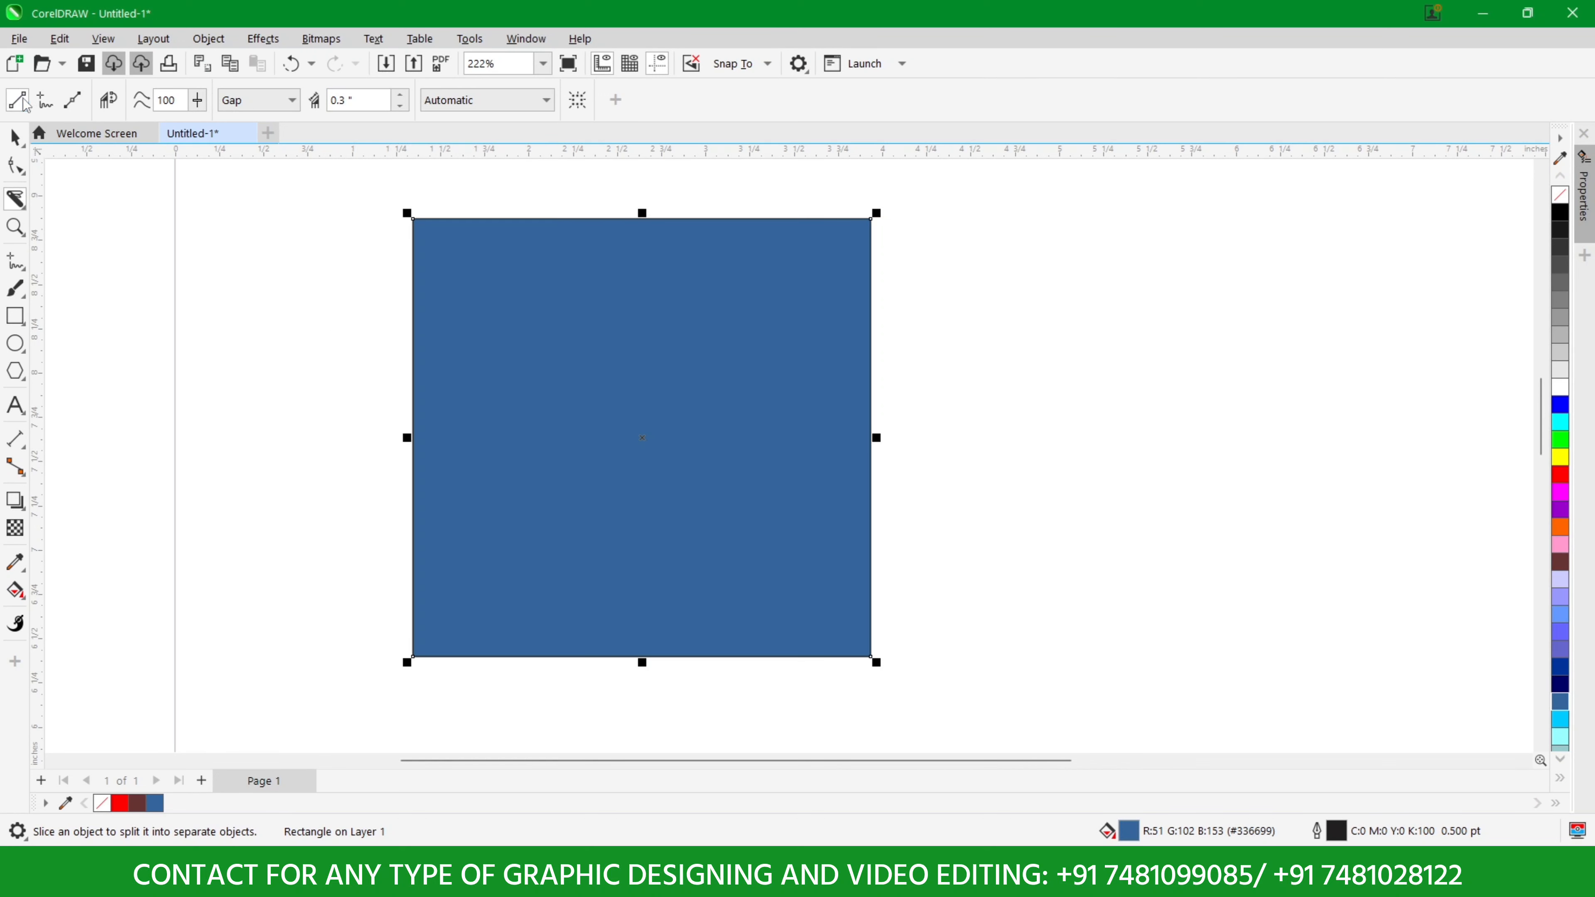
Step: Test the gap with a straight 2-point Knife cut across the rectangle's middle, and undo the cut
left_click_drag(331, 433, 988, 463)
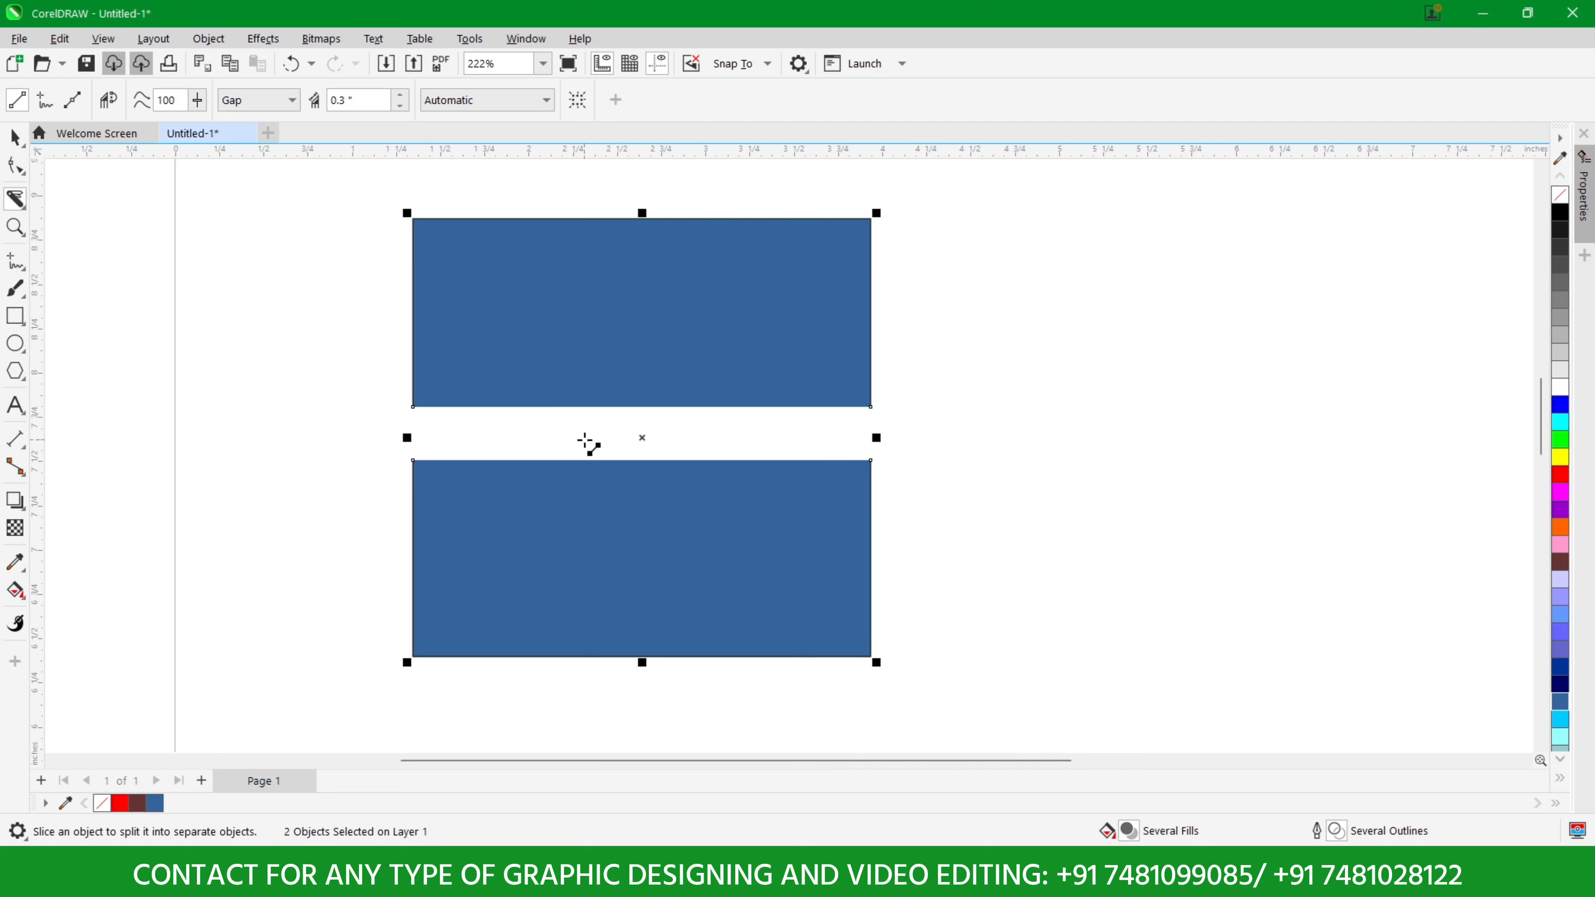
key("ctrl+z")
Step: Switch the cut option to Overlap and make a straight 2-point Knife cut across the rectangle's middle
left_click(276, 102)
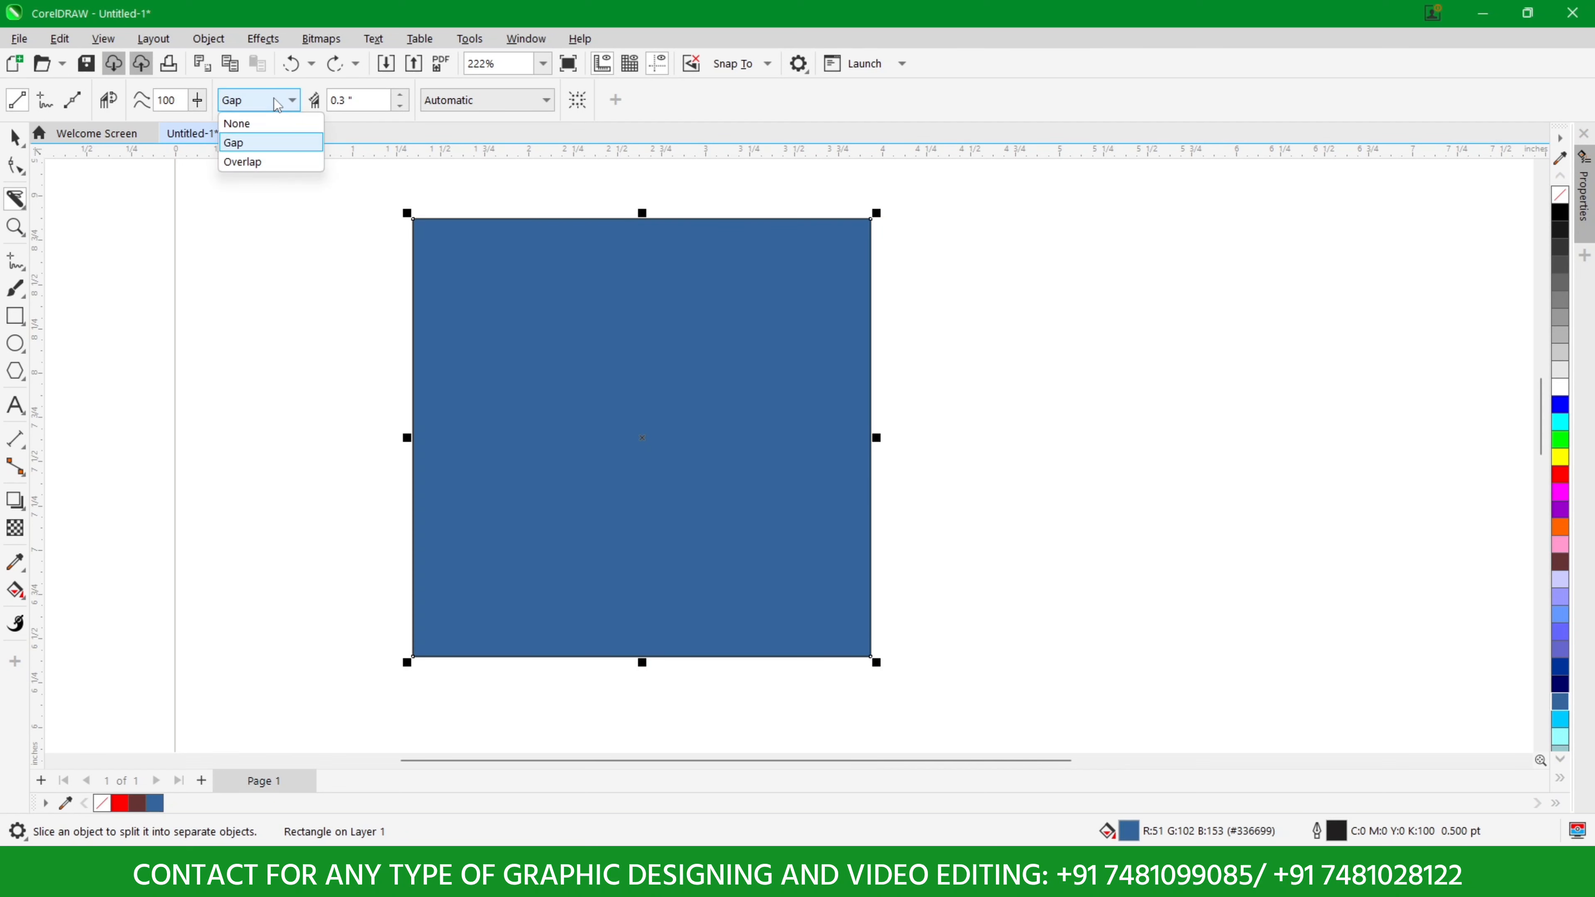
left_click(267, 163)
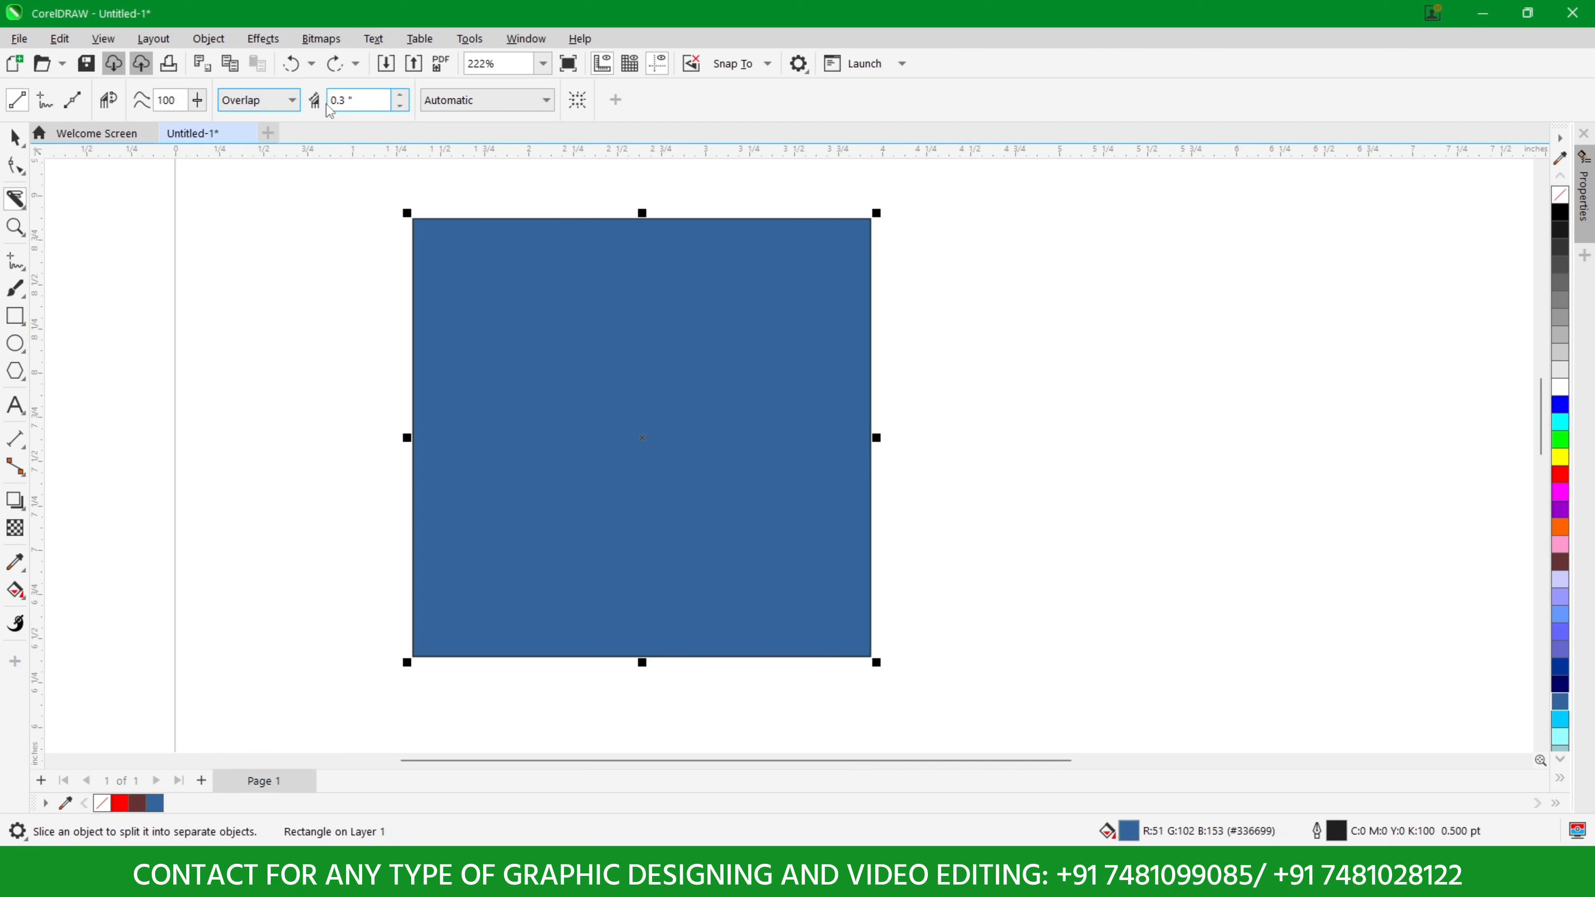
left_click_drag(359, 438, 958, 495)
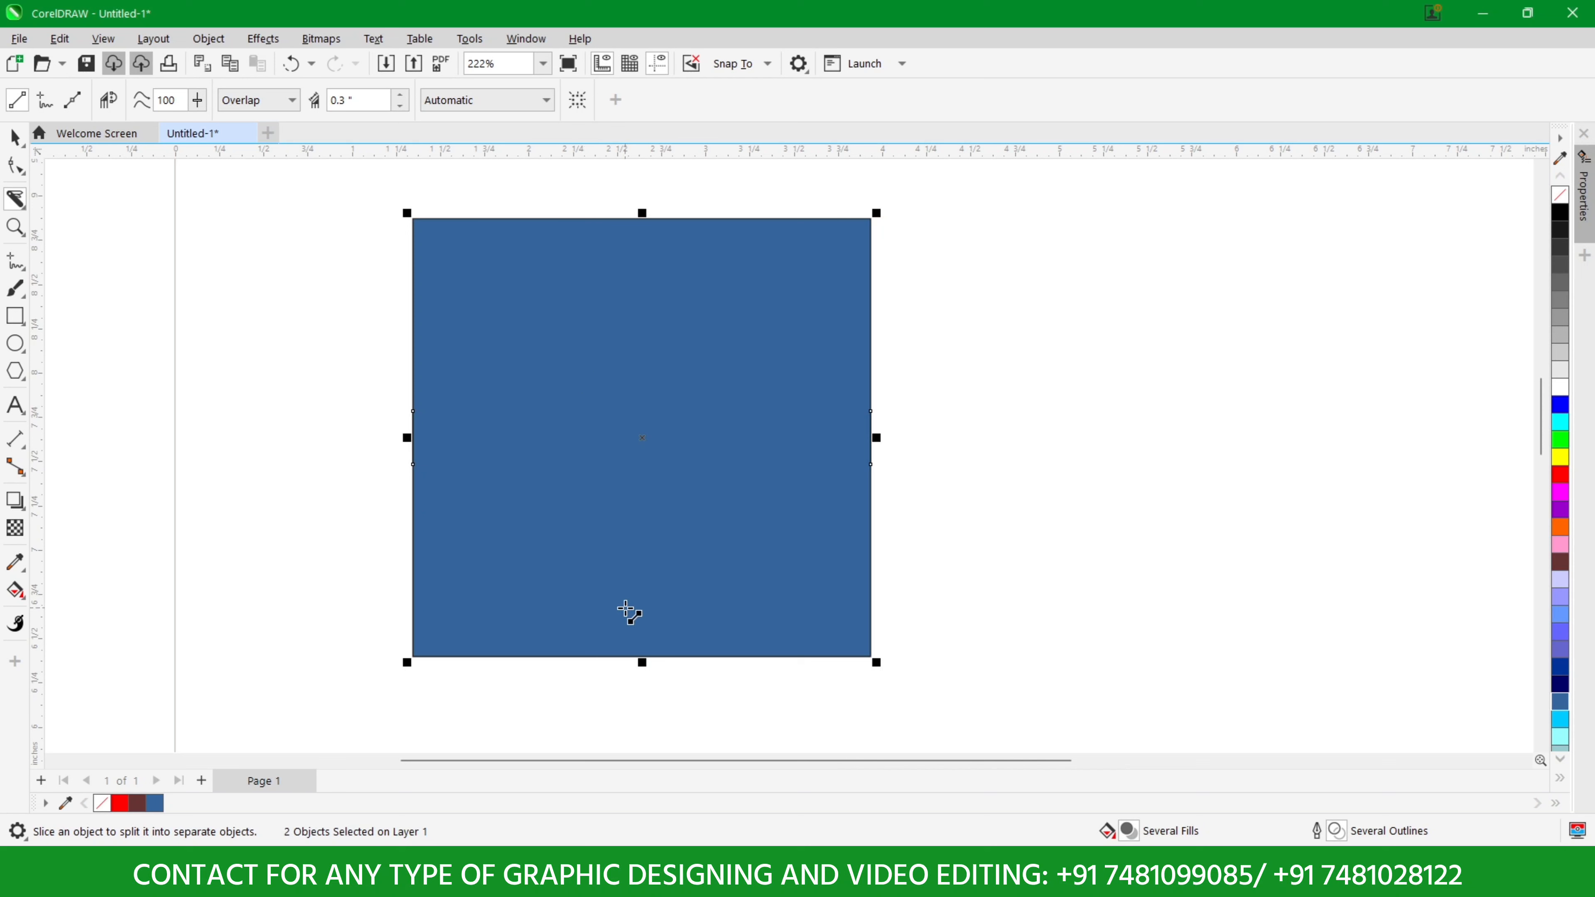
Step: Move the lower and upper pieces in turn to check their overlap, and undo the moves and the cut
left_click(15, 137)
left_click(265, 464)
left_click(552, 559)
left_click_drag(552, 559, 553, 611)
left_click(539, 450)
key("ctrl+z")
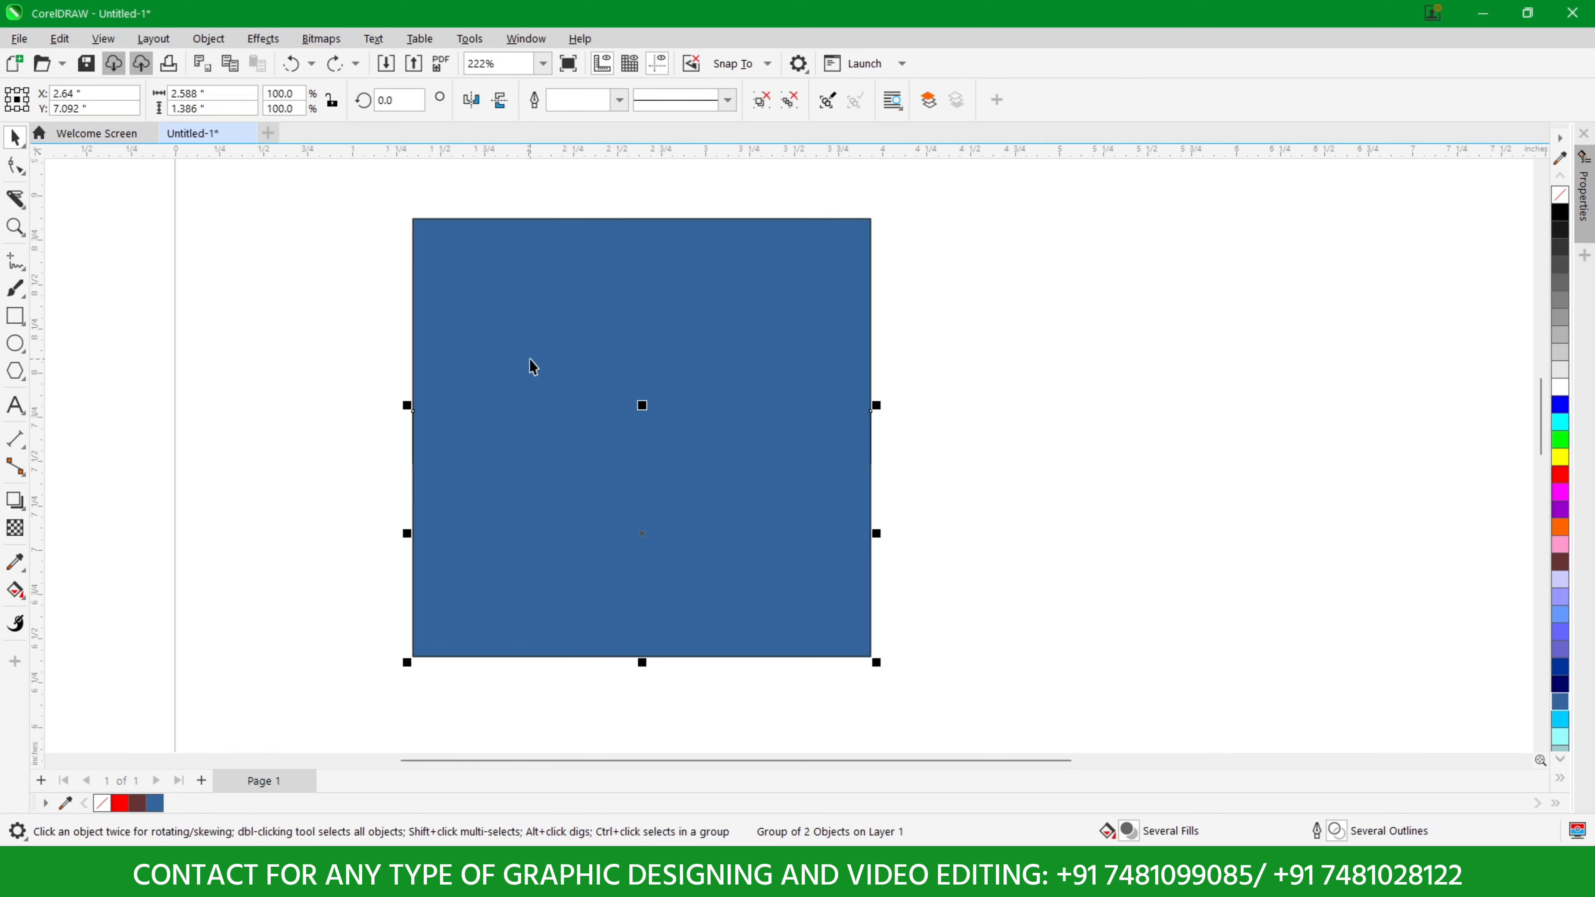
left_click_drag(619, 381, 619, 295)
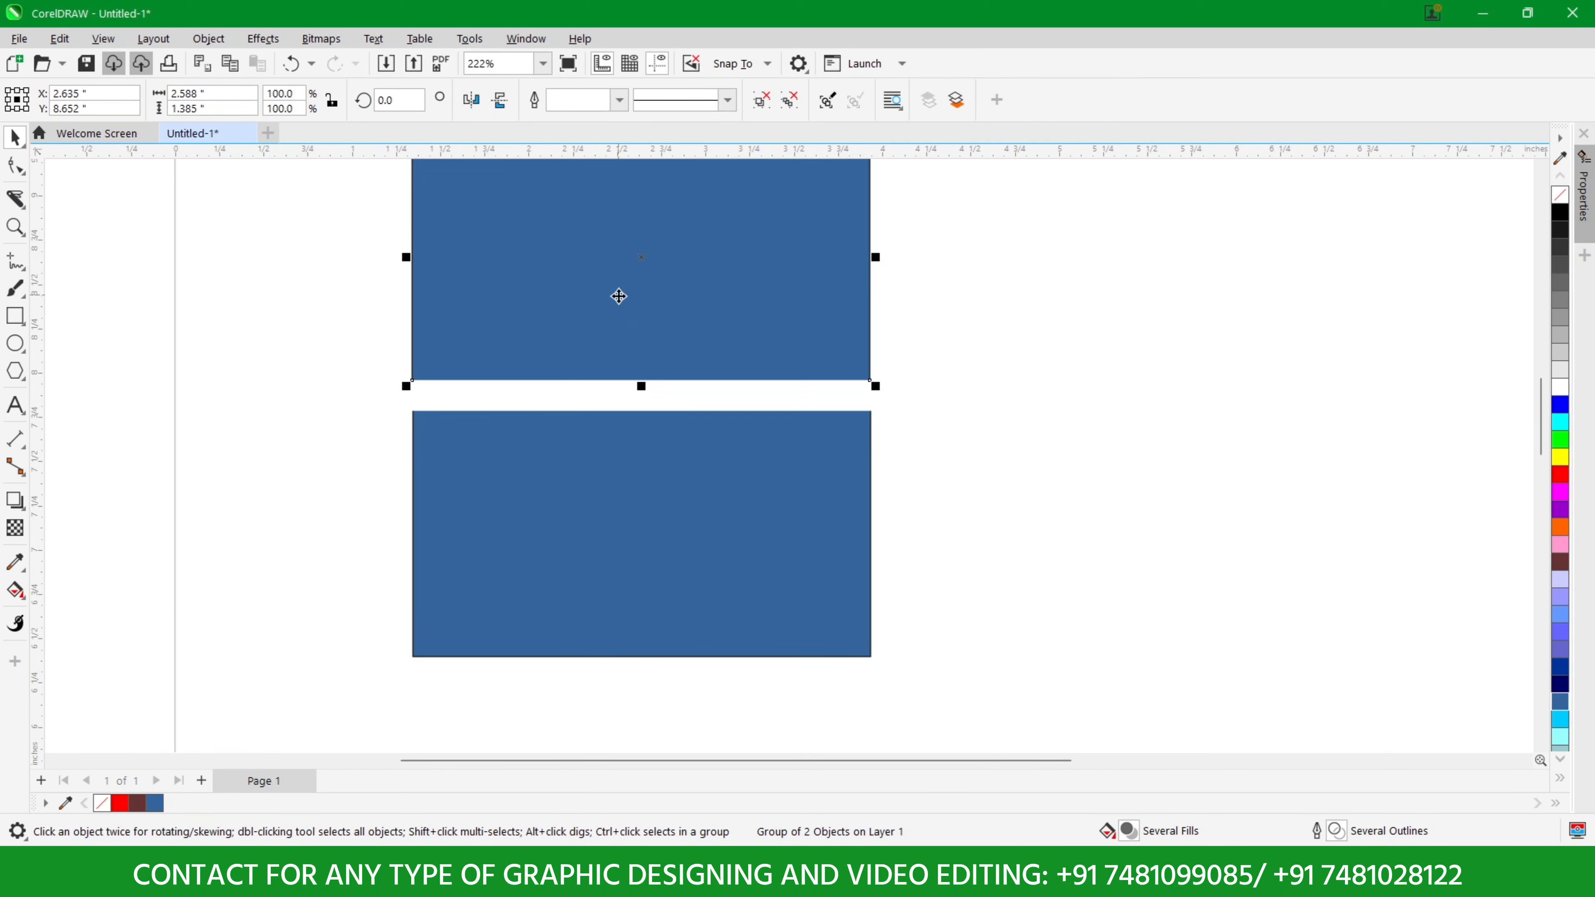
key("ctrl+z")
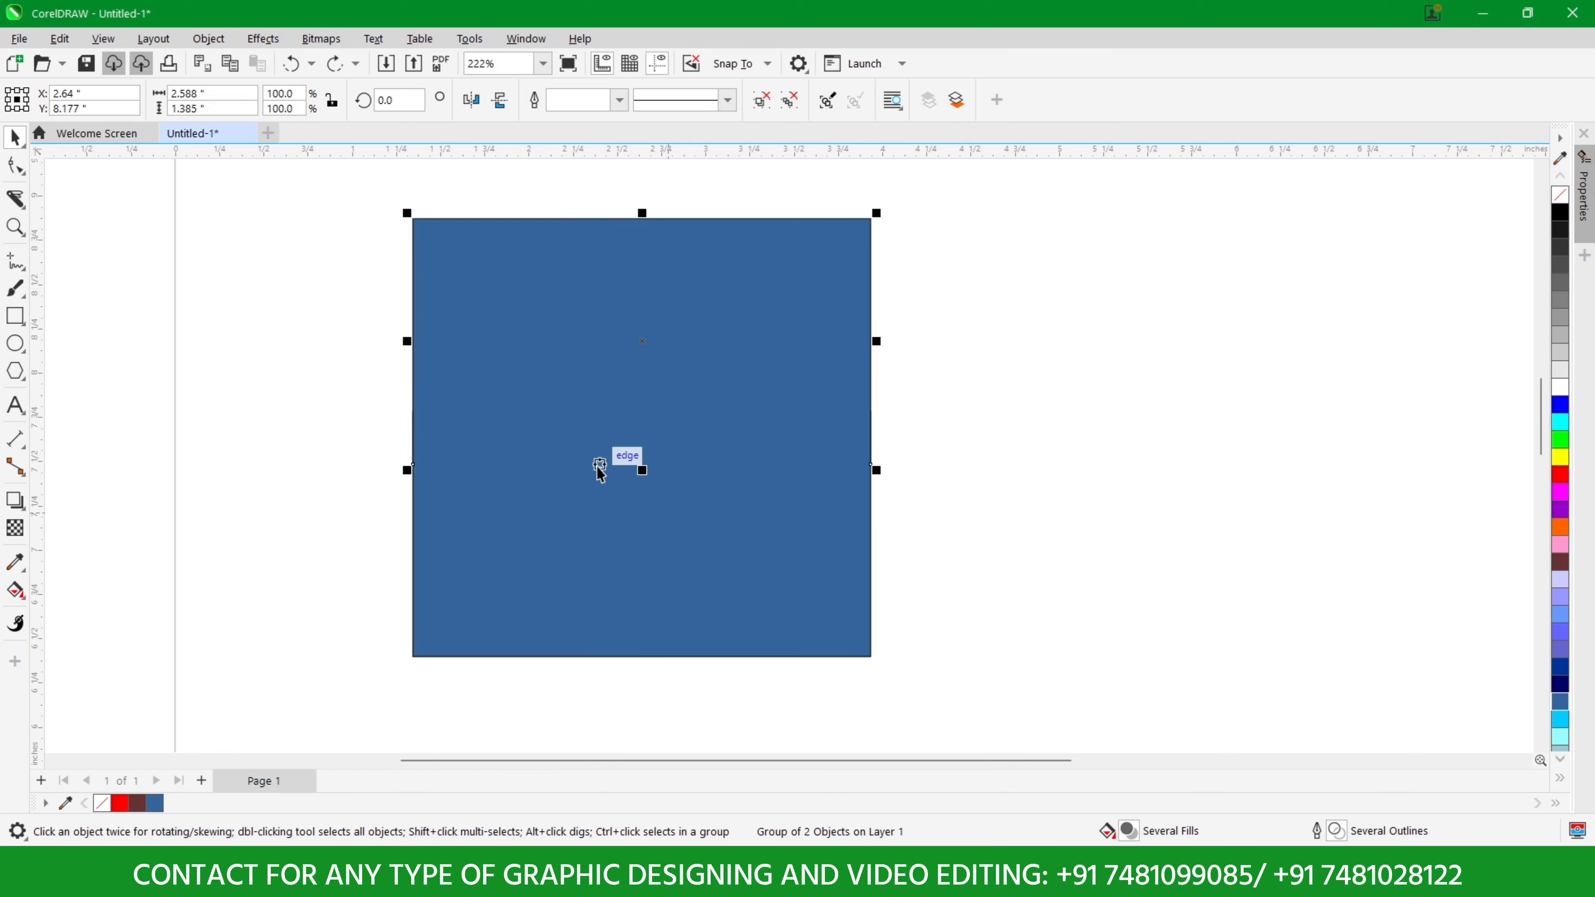
key("ctrl+z")
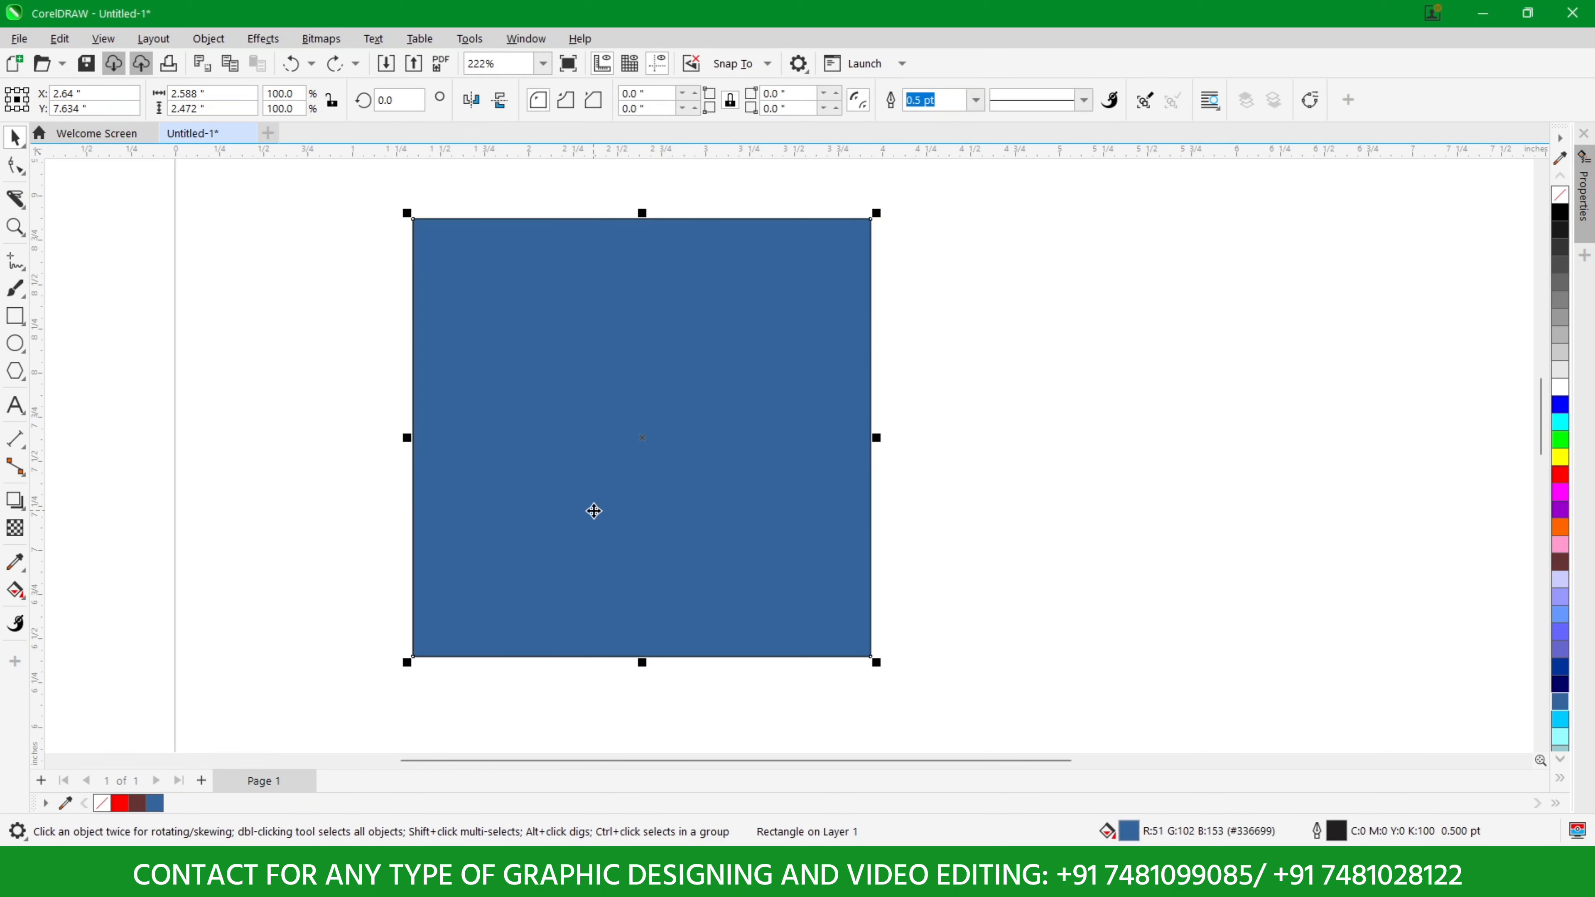
Step: Reset the Knife tool's cut option to None
left_click(15, 199)
left_click(275, 105)
left_click(254, 121)
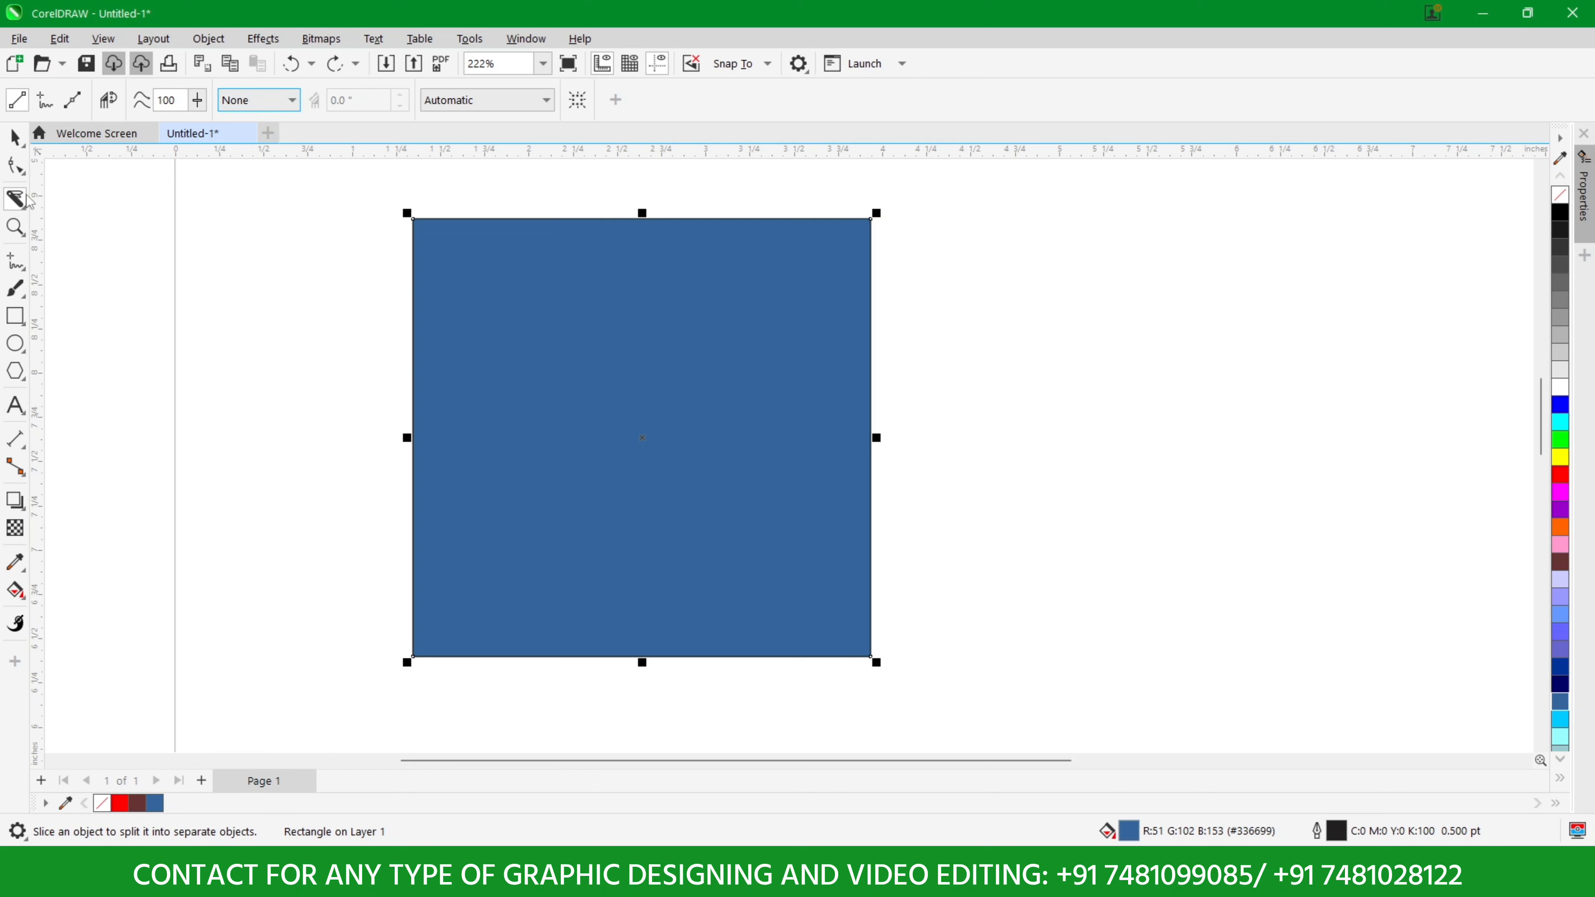
Step: Delete the blue rectangle from the page
left_click(25, 212)
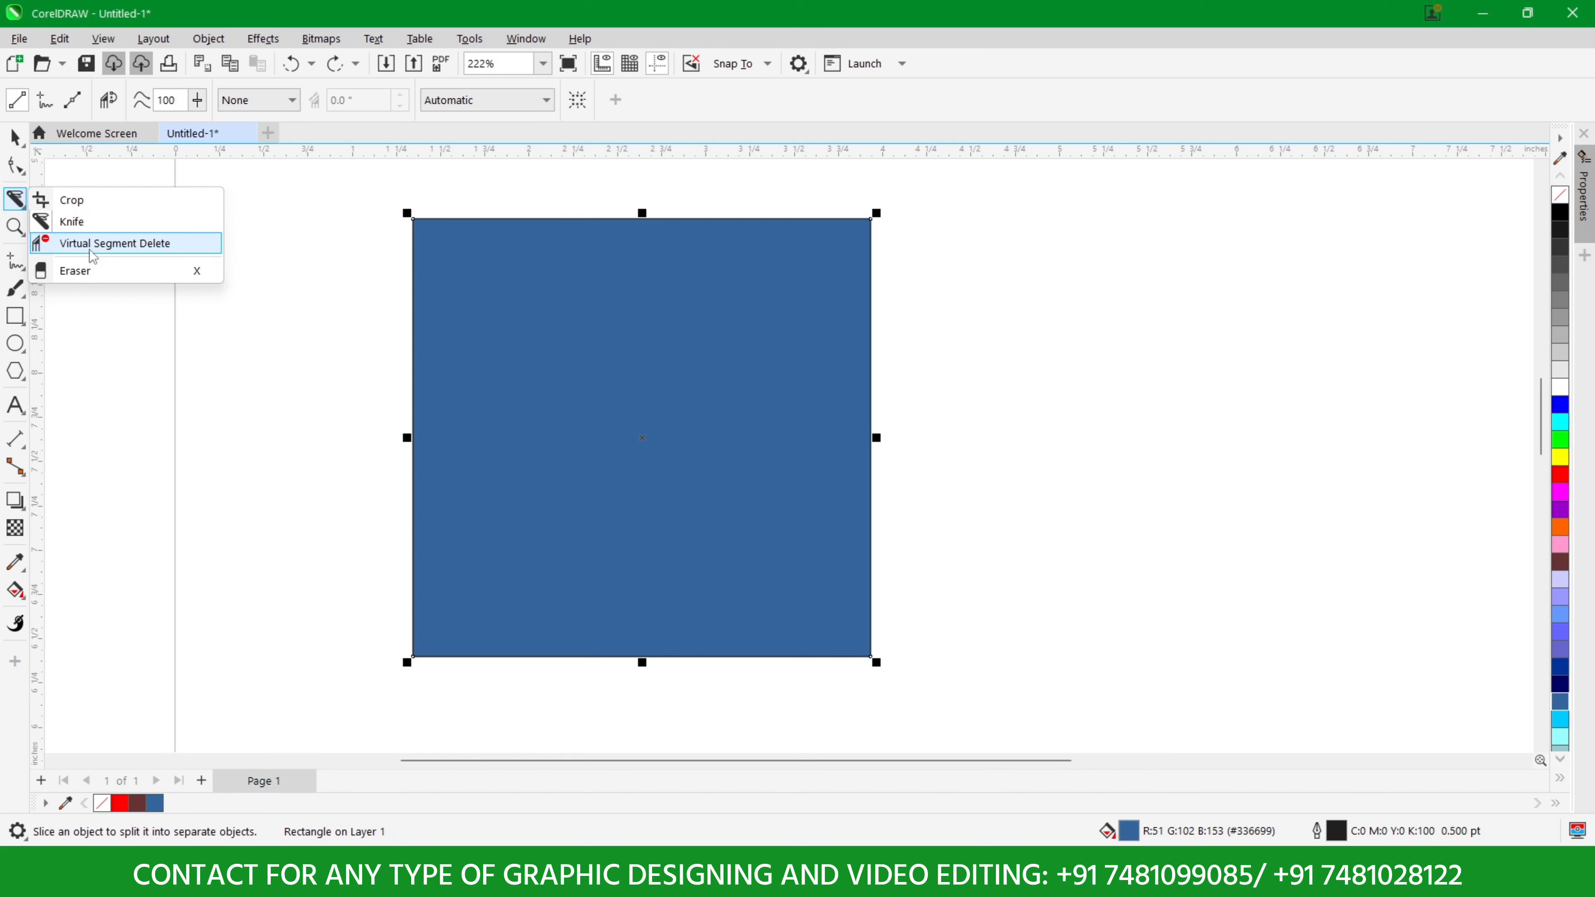
left_click(15, 137)
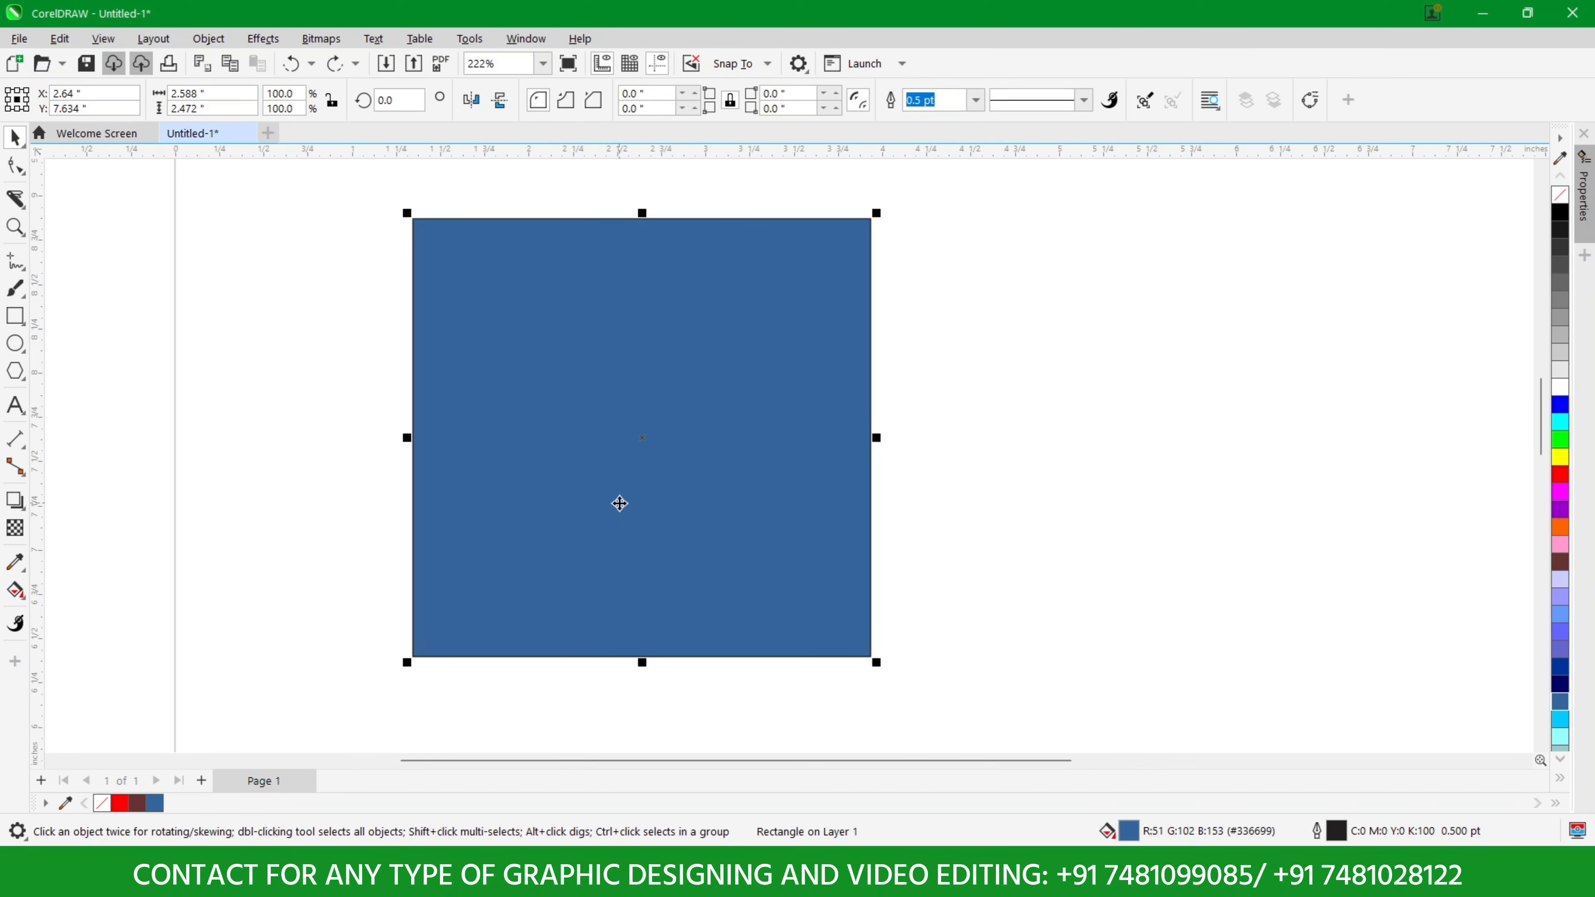
key("Delete")
scroll(618, 502, "down", 4)
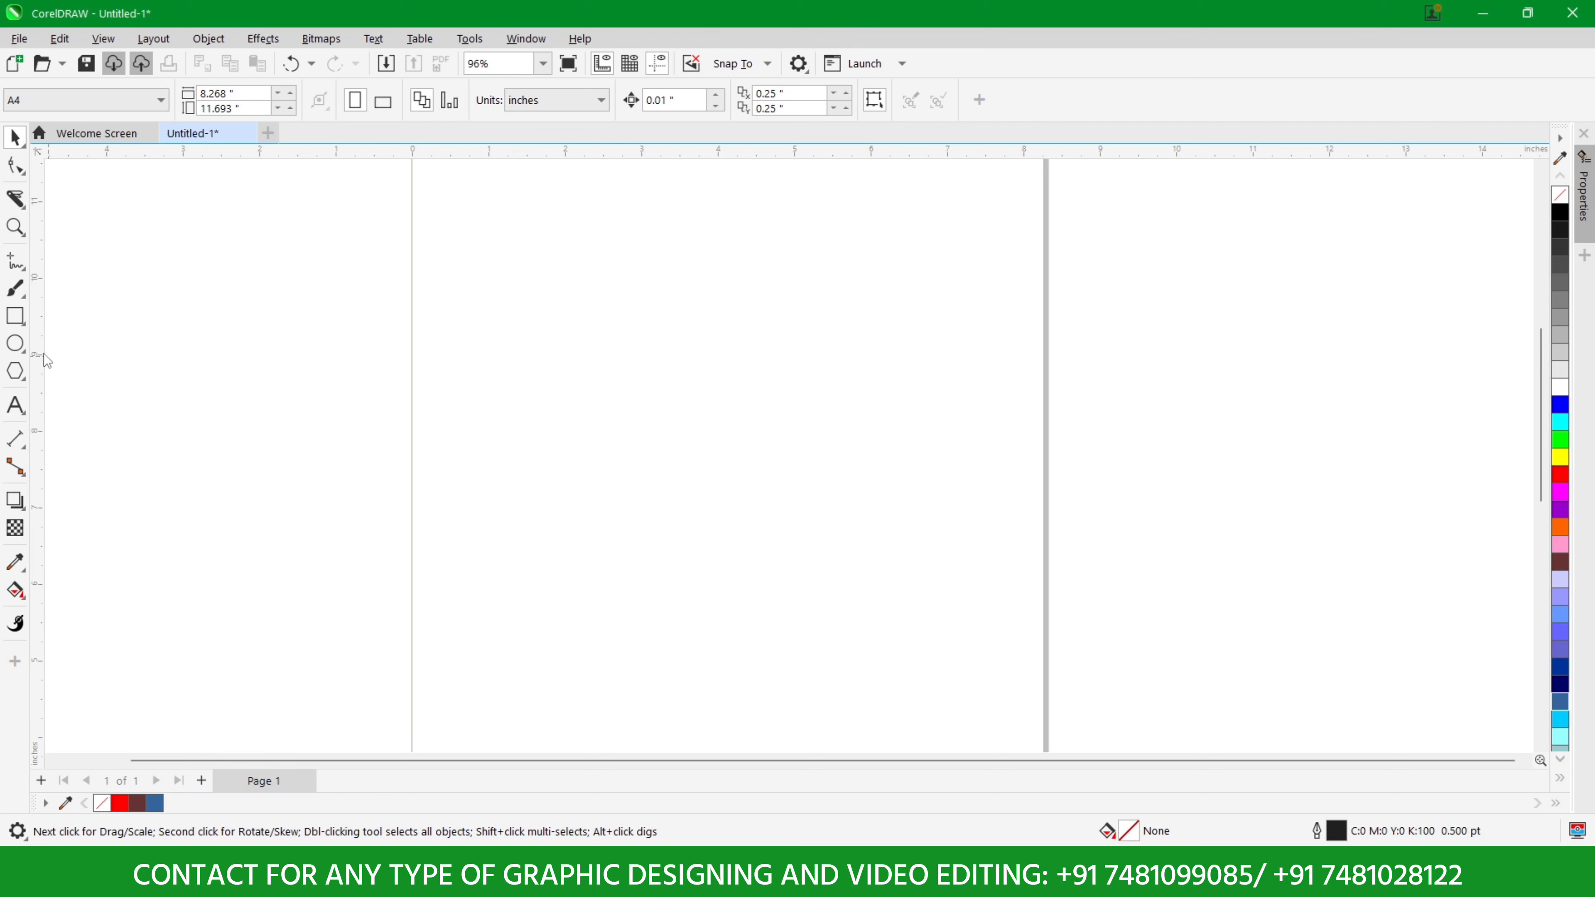
Step: Draw five unfilled rectangles about 1.3 to 2.3 inches wide, with a central one overlapping the four around it
left_click(15, 315)
left_click_drag(354, 313, 490, 449)
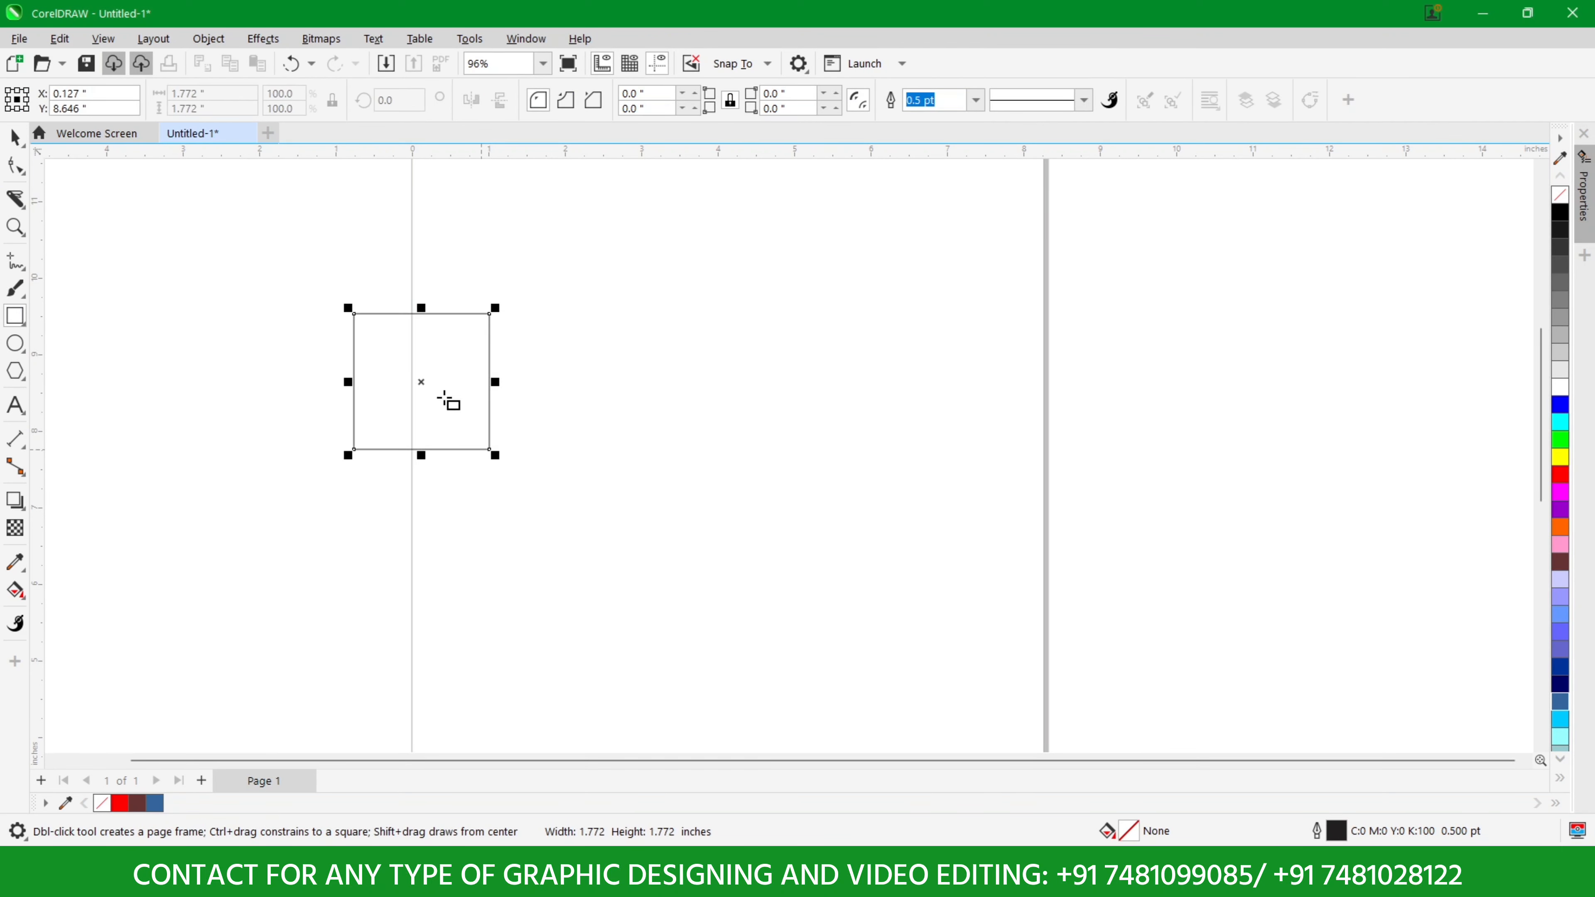
left_click_drag(426, 361, 583, 521)
left_click_drag(531, 331, 684, 440)
left_click_drag(500, 489, 680, 619)
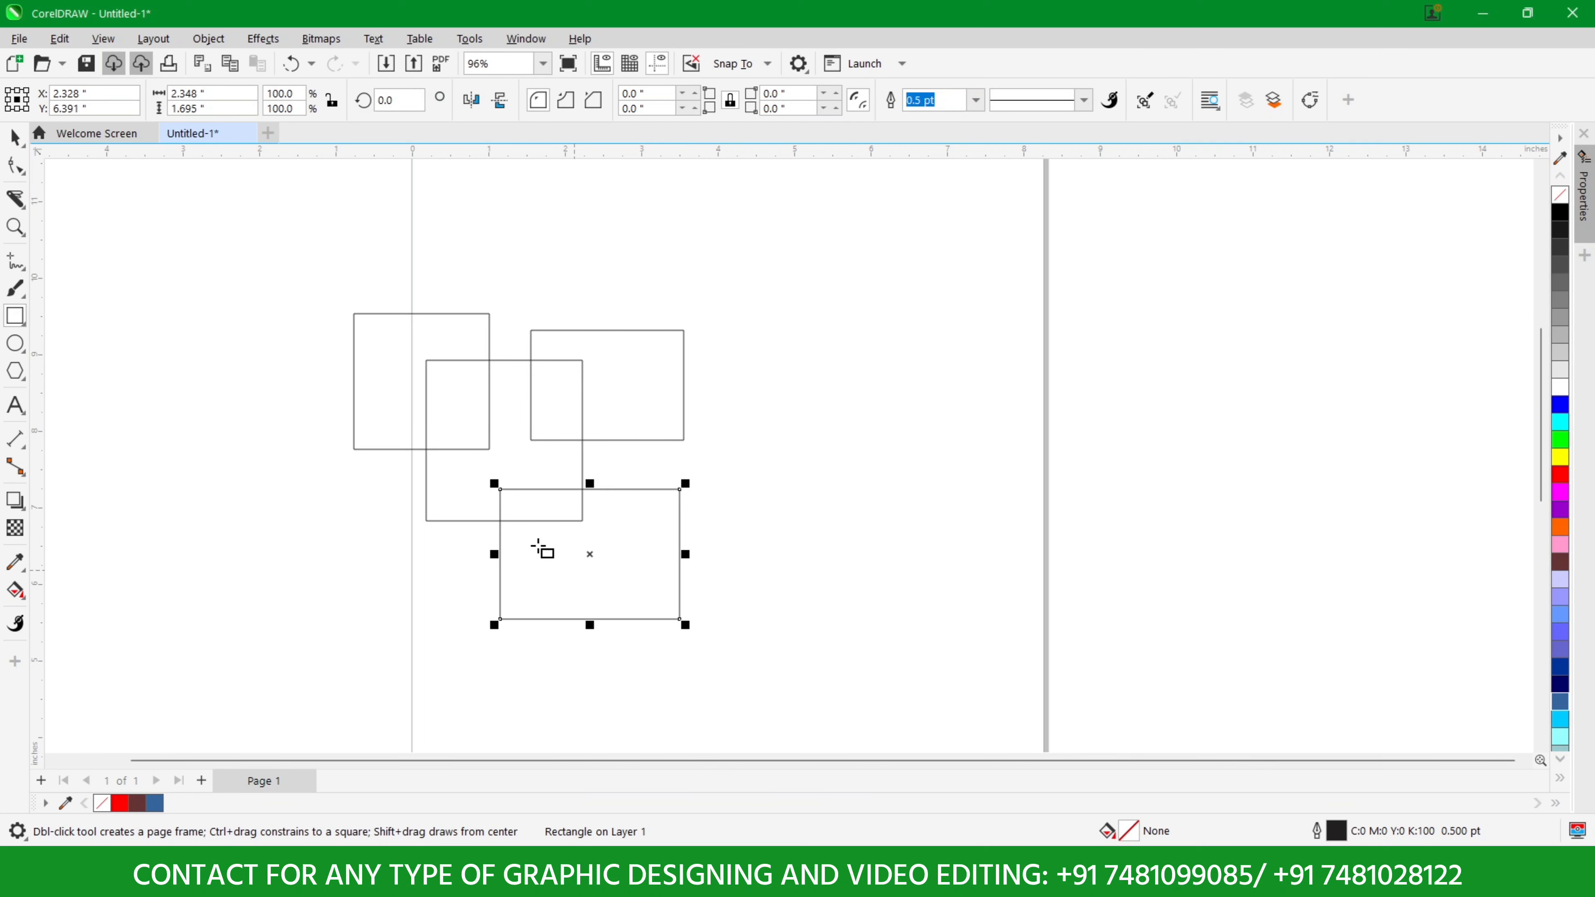
left_click_drag(373, 477, 475, 605)
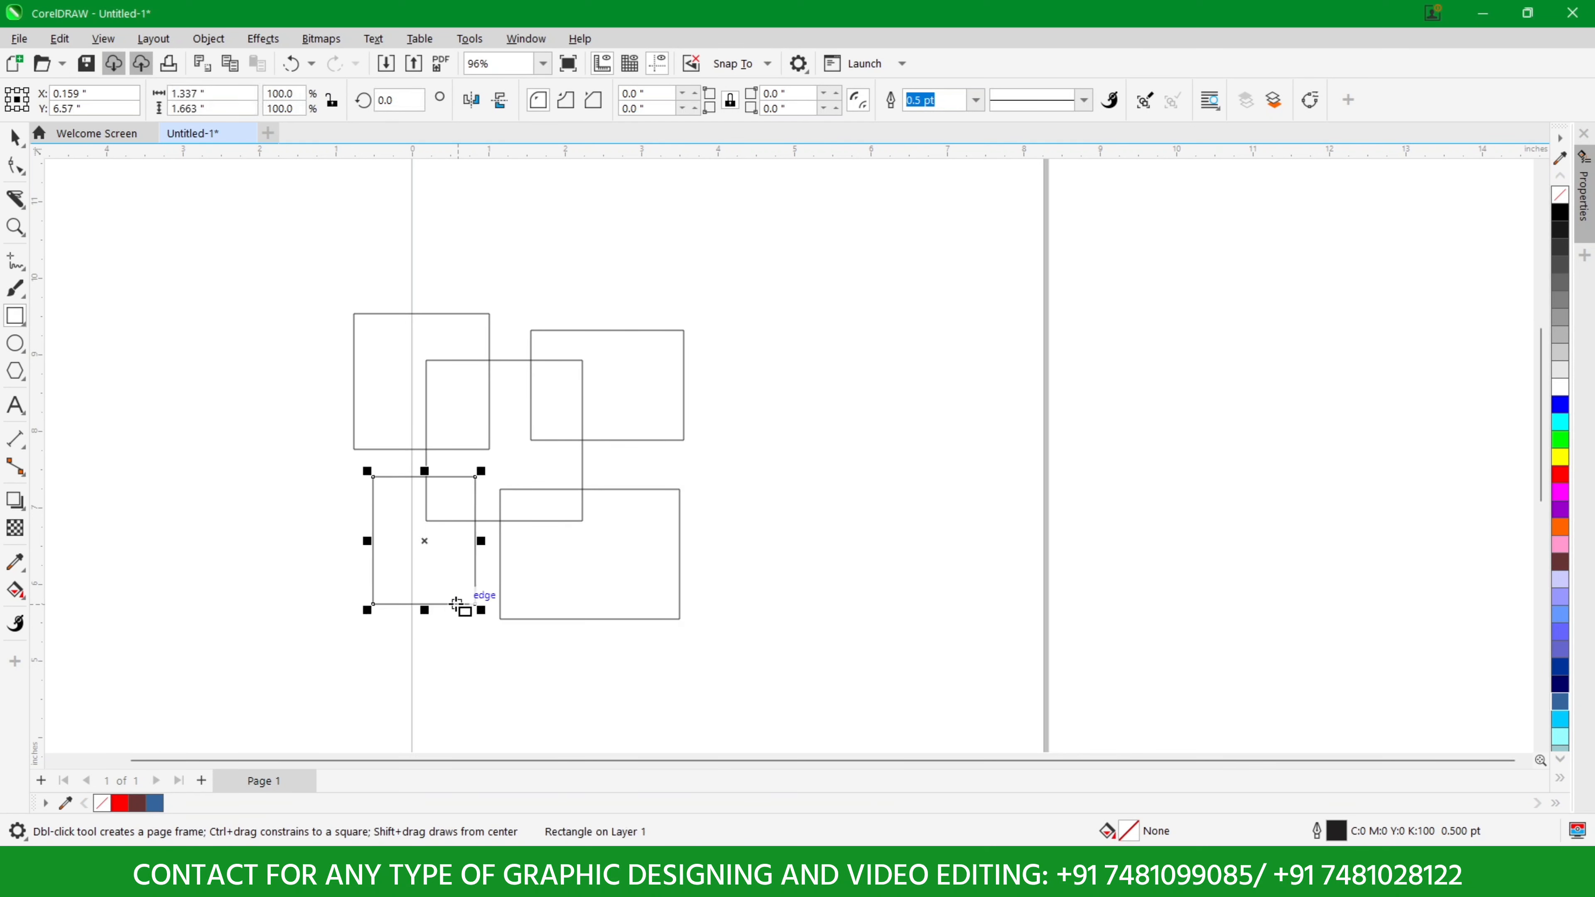